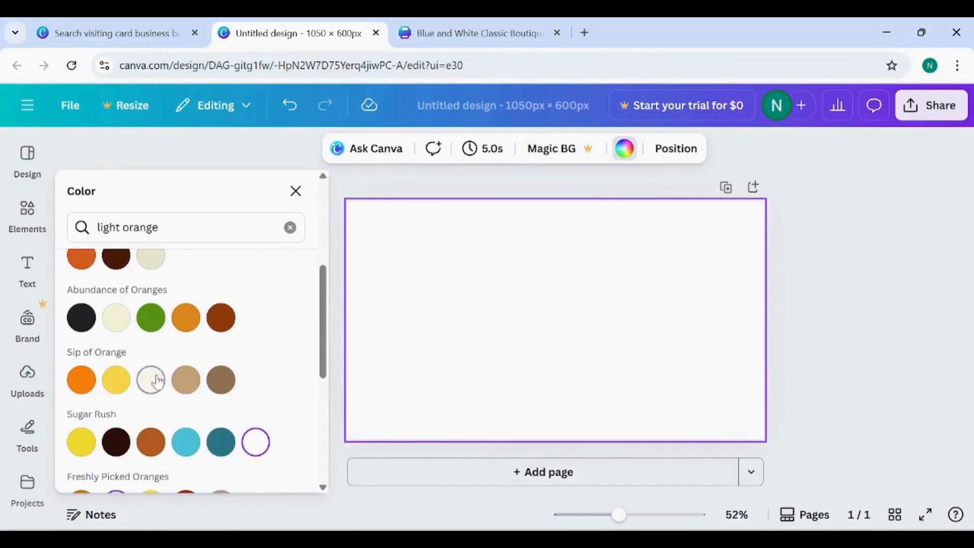
- Set the card background to the cream colour from the Sip of Orange palette
click(152, 380)
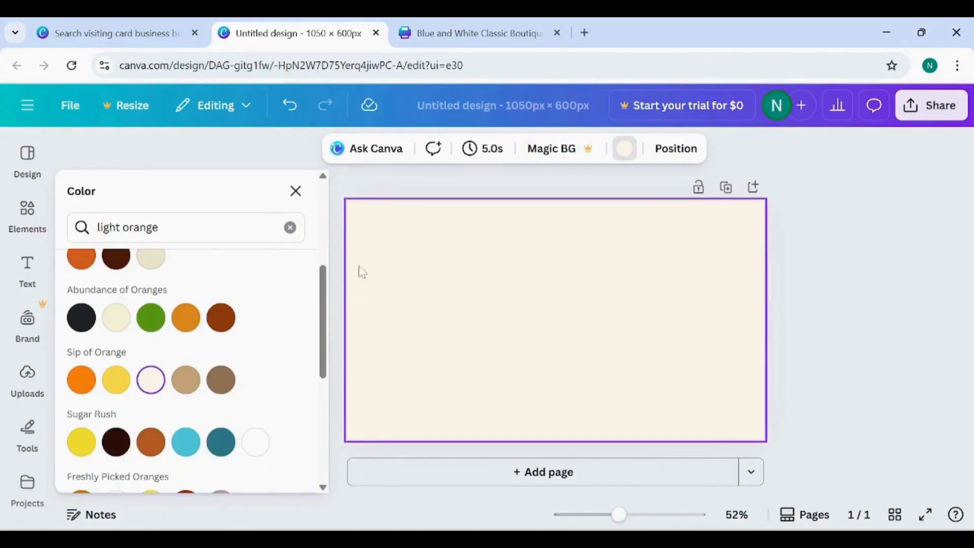
click(297, 190)
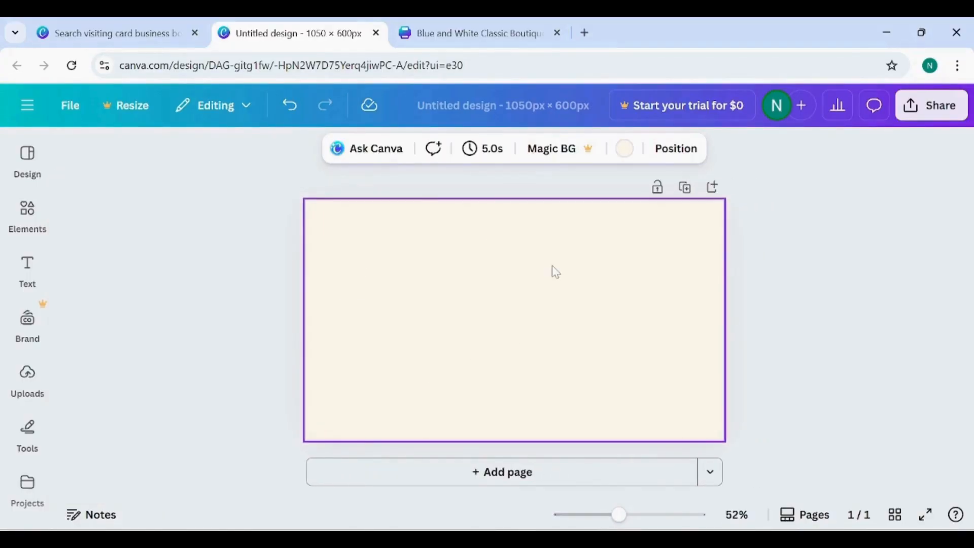
- Add the uploaded She Boutique logo with the "For Every You" tagline on a pink brush stroke to the card
click(27, 378)
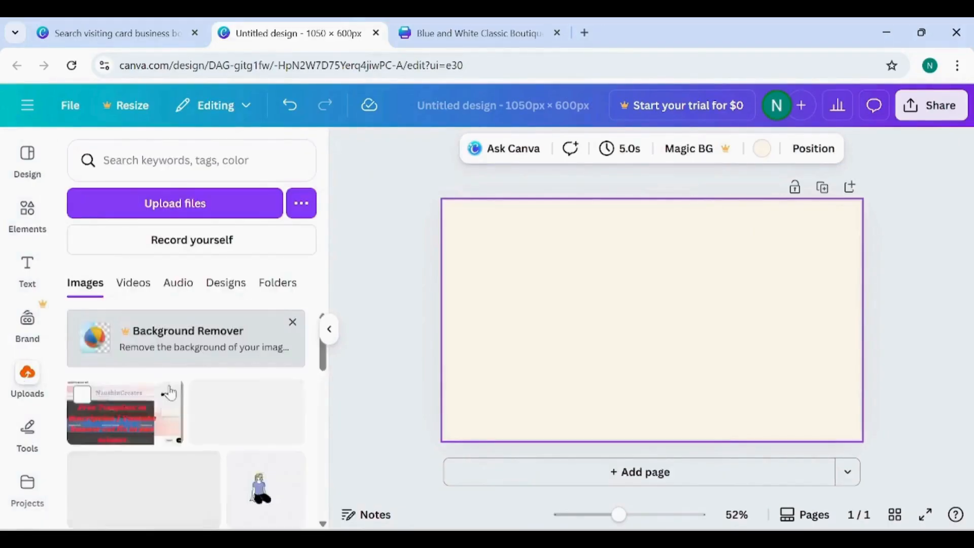
scroll(169, 382, down, 5)
scroll(169, 392, down, 3)
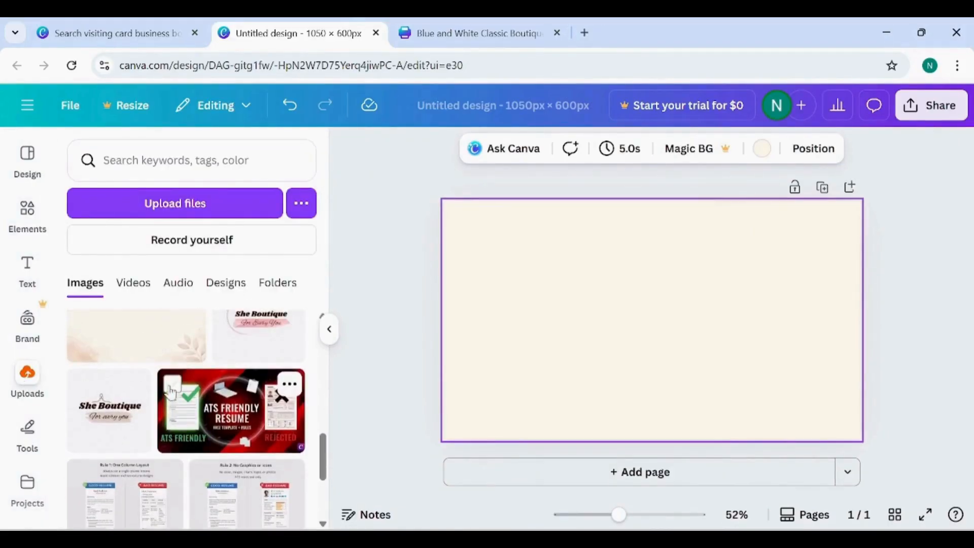
click(264, 351)
click(327, 336)
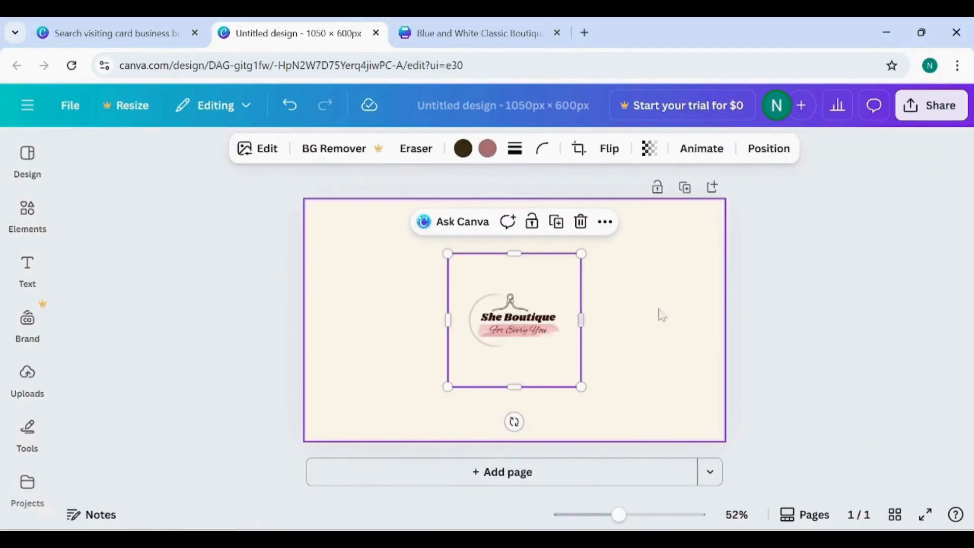
- Enlarge the She Boutique logo to nearly the card's full height and position it near the middle
click(660, 311)
click(545, 315)
drag(446, 252, 343, 250)
mouse_move(472, 282)
mouse_down()
mouse_move(487, 317)
mouse_move(480, 282)
mouse_up()
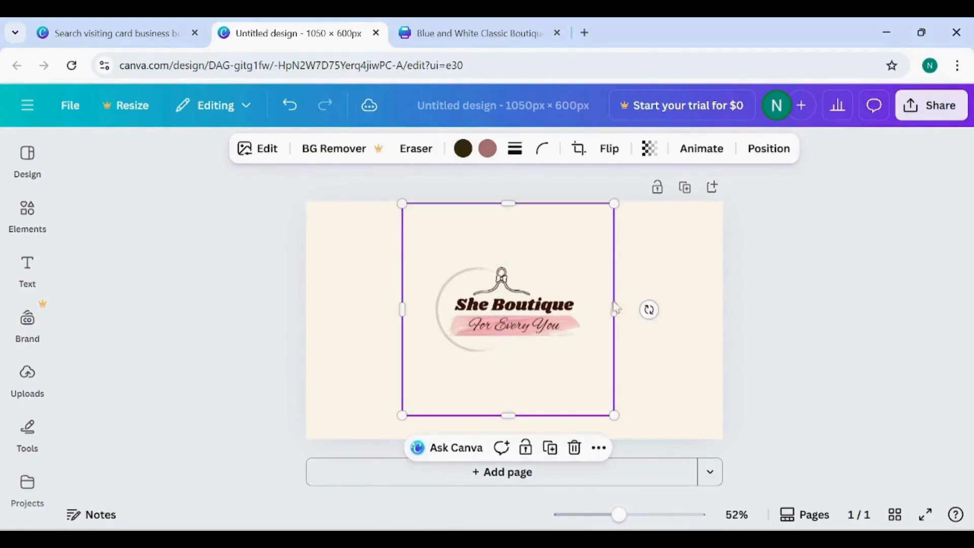
click(665, 267)
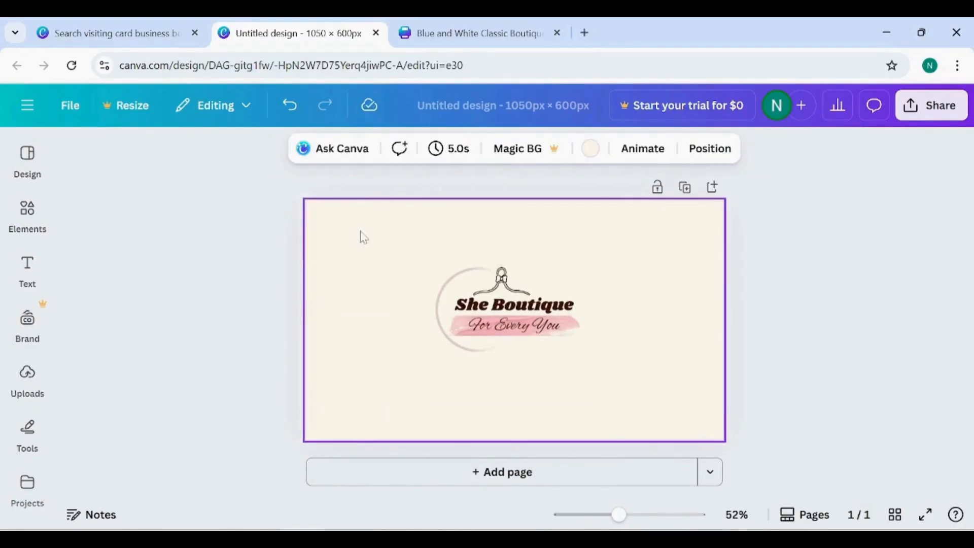
- Search the elements for "abstract wavy lines" and add the closed, looping wavy-line graphic to the card
click(24, 223)
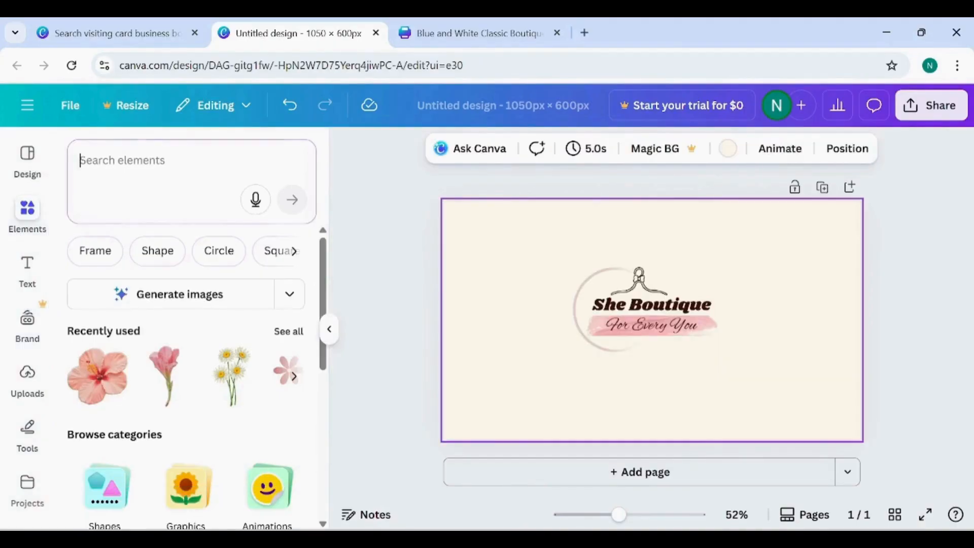
text(abstract libe)
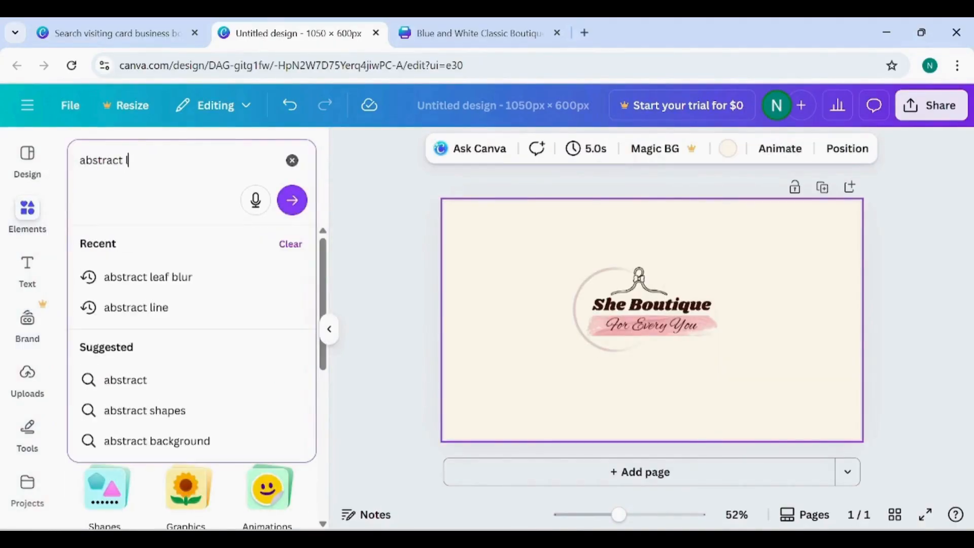
key(BackSpace)
key(BackSpace)
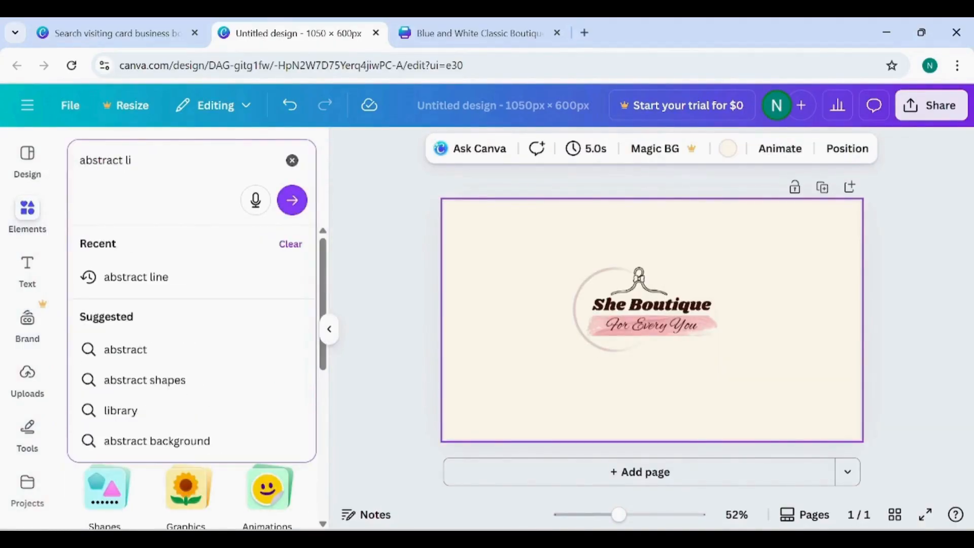
click(174, 277)
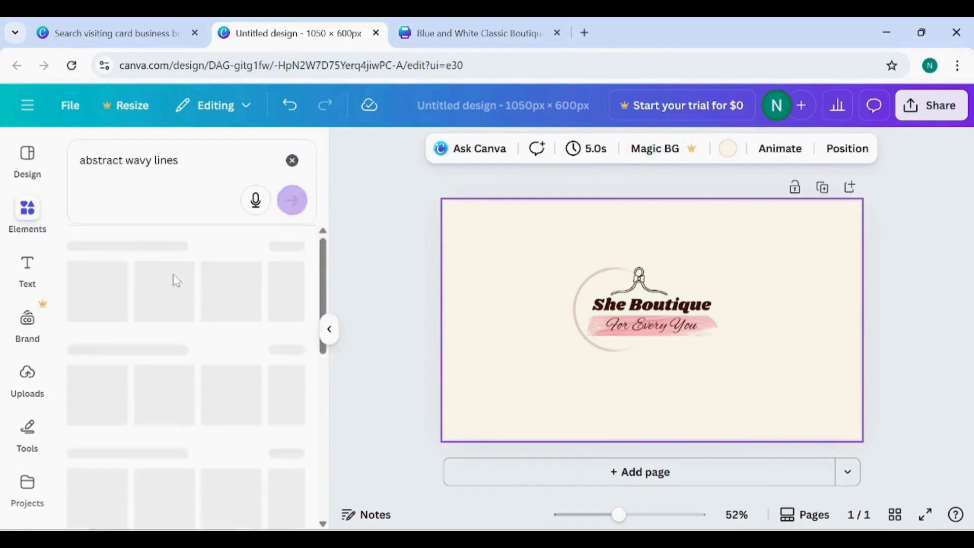
scroll(220, 409, right, 5)
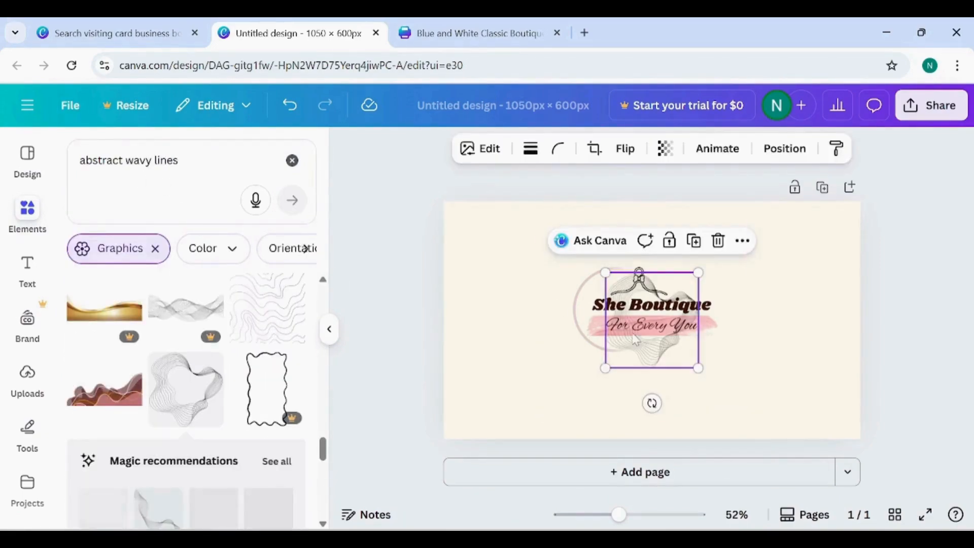
- Move the wavy-line graphic over the card's upper-left corner and enlarge it
drag(628, 341, 446, 252)
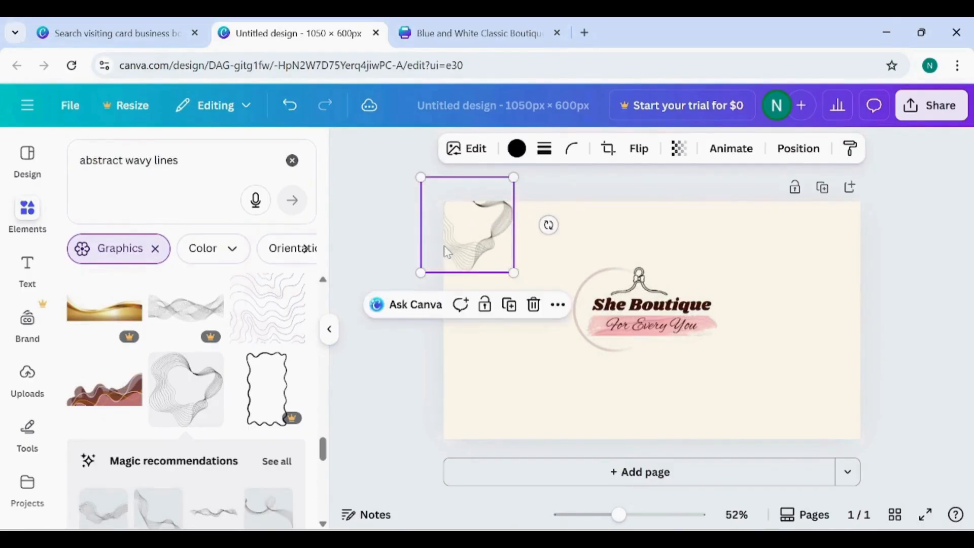
drag(513, 273, 549, 308)
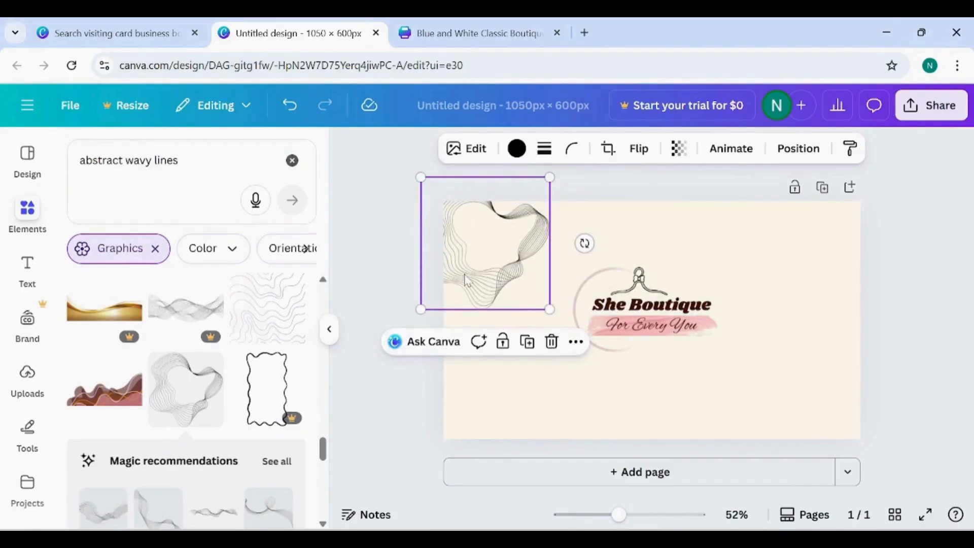
click(677, 158)
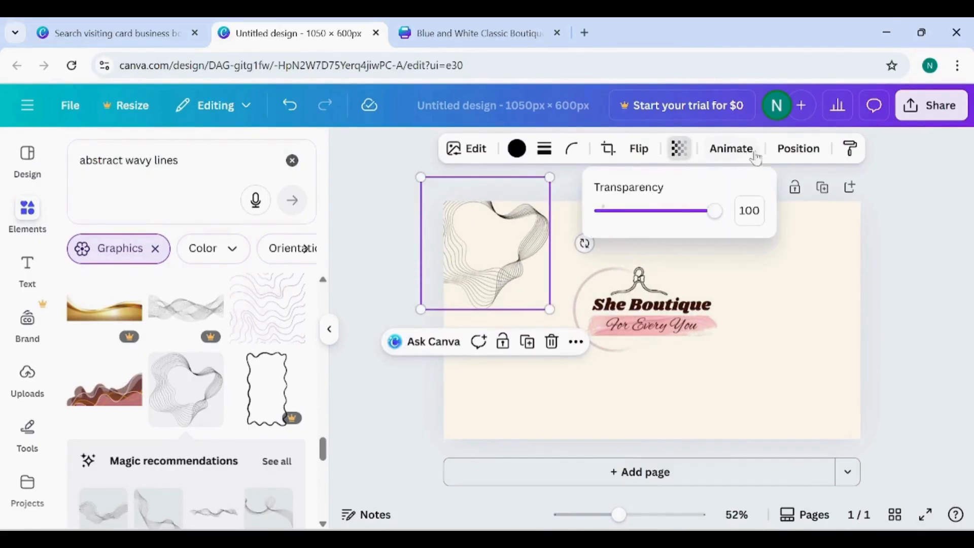
- Recolour the wavy-line graphic with the orange from the Abundance of Oranges palette
click(521, 157)
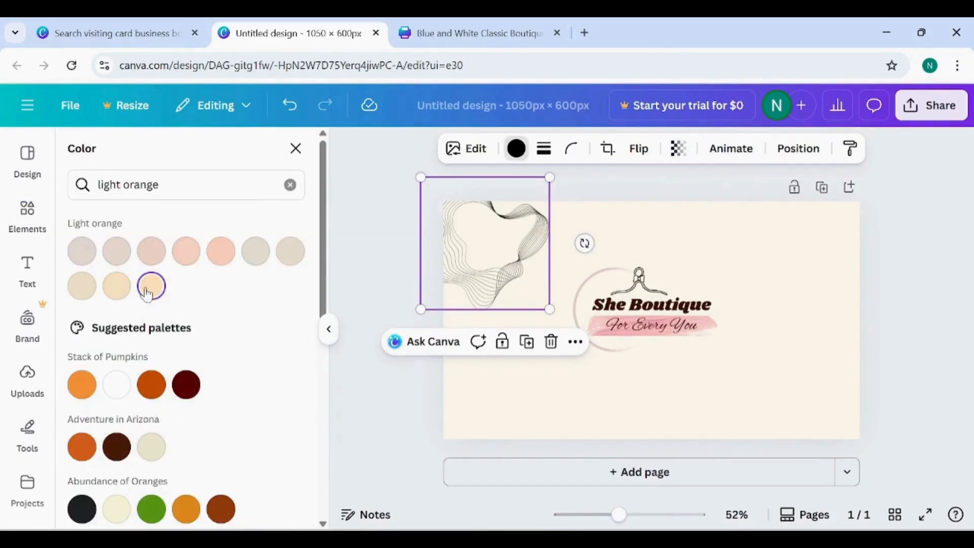
click(147, 293)
scroll(150, 390, down, 3)
click(151, 391)
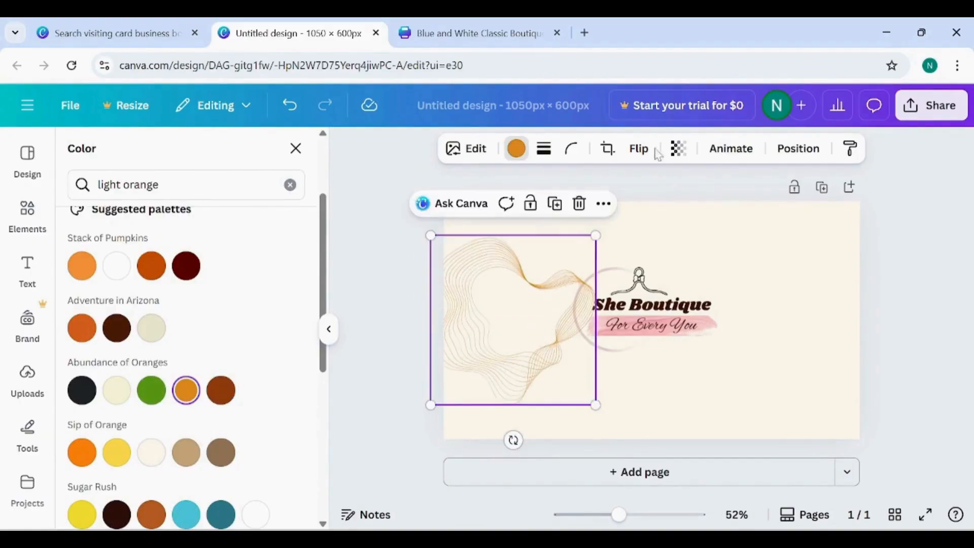
- Flip the wavy-line graphic horizontally and position it partly off the card's upper-left corner
click(637, 150)
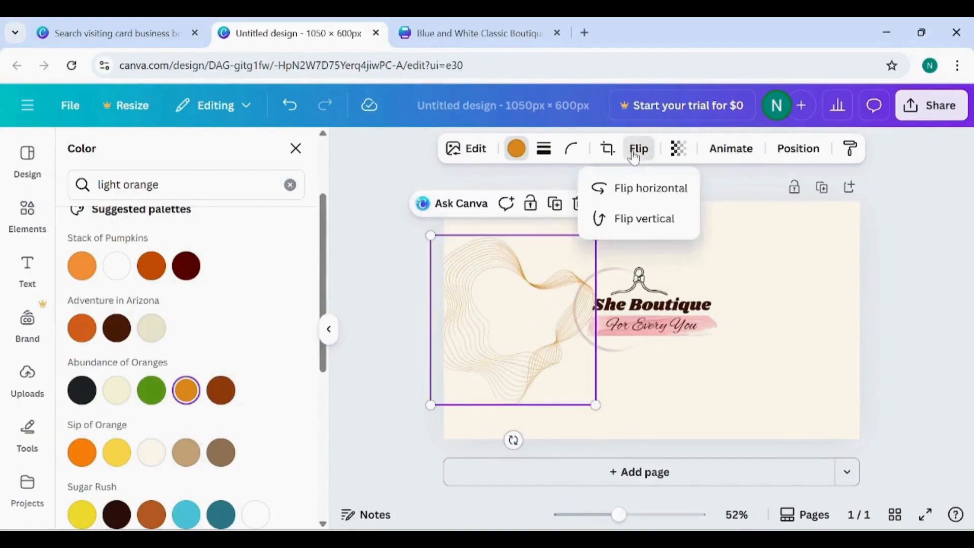
click(635, 189)
drag(573, 335, 507, 234)
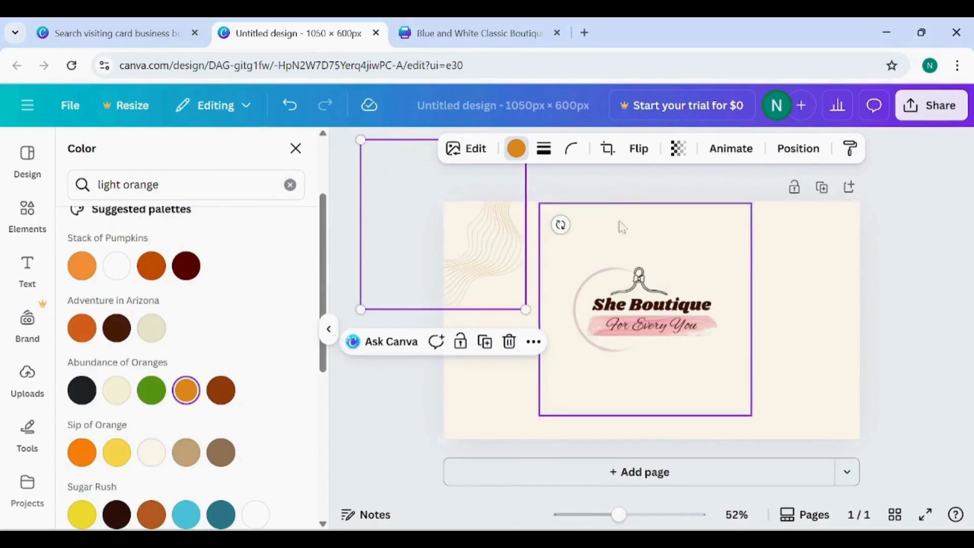
click(516, 292)
click(503, 254)
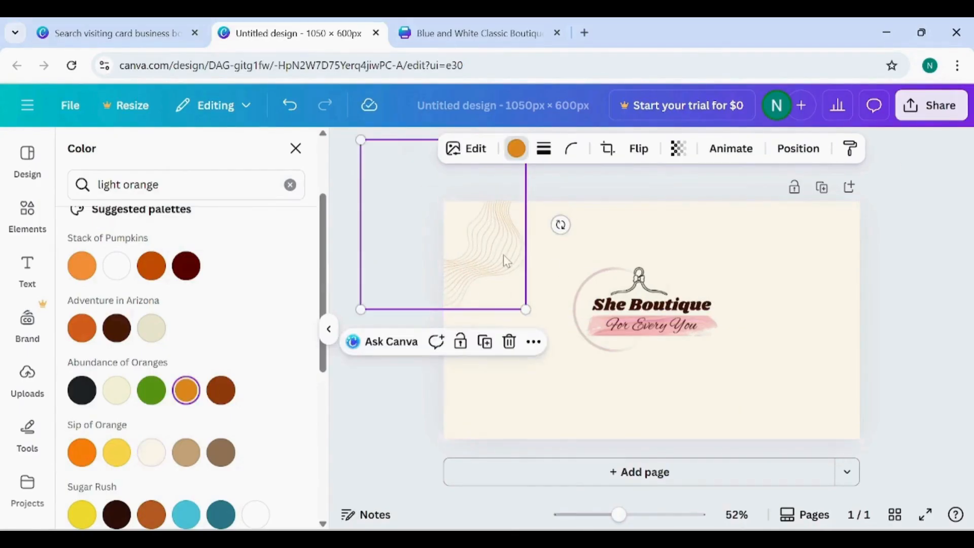
- Place a second orange wavy-line graphic over the card's lower-right corner, partly outside the edge
mouse_move(503, 254)
mouse_down()
mouse_move(588, 279)
mouse_move(557, 289)
mouse_move(526, 252)
mouse_move(862, 434)
mouse_move(892, 520)
mouse_move(870, 463)
mouse_move(876, 441)
mouse_up()
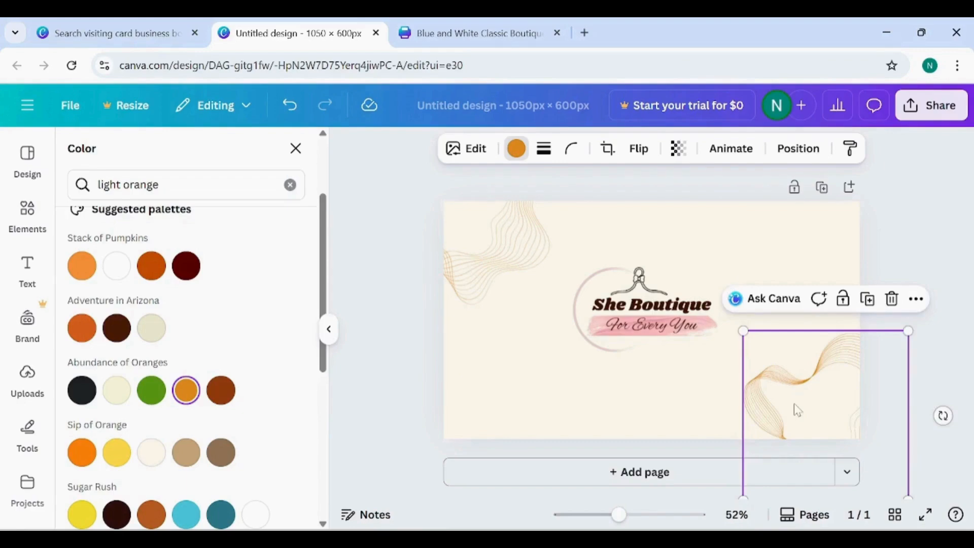
mouse_move(797, 410)
mouse_down()
mouse_move(815, 397)
mouse_move(819, 405)
mouse_up()
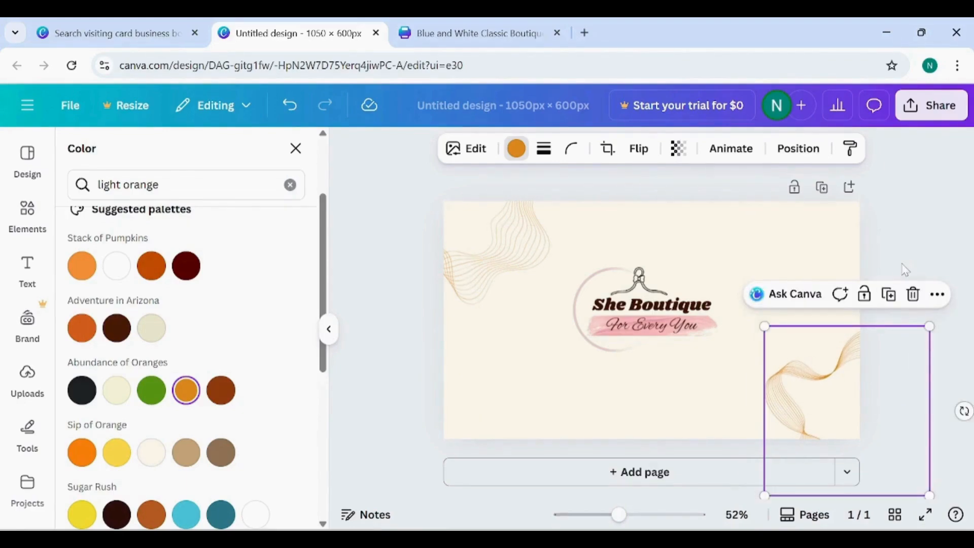
click(905, 270)
click(505, 235)
click(833, 411)
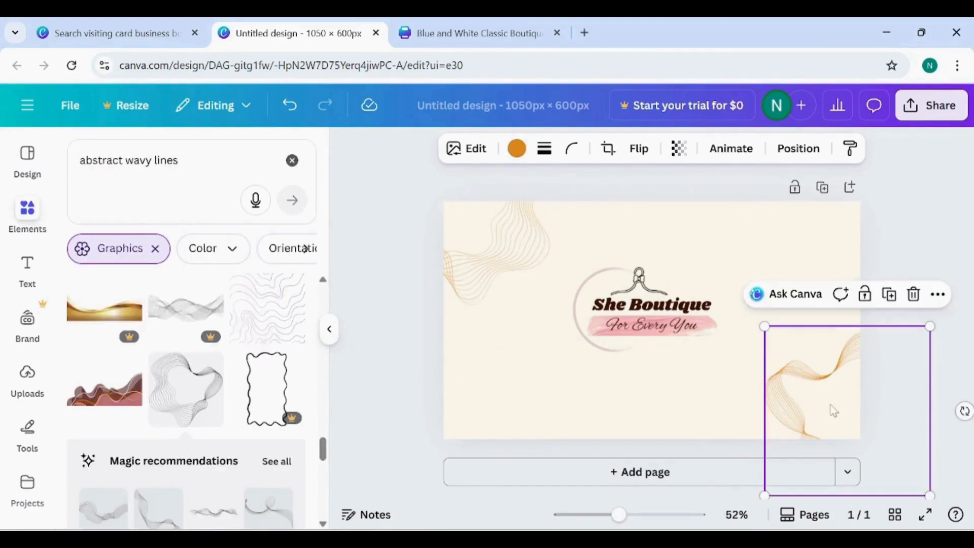
- Search the graphics for "leaf green" and add the outlined leafy branch to the card
click(226, 193)
key(BackSpace)
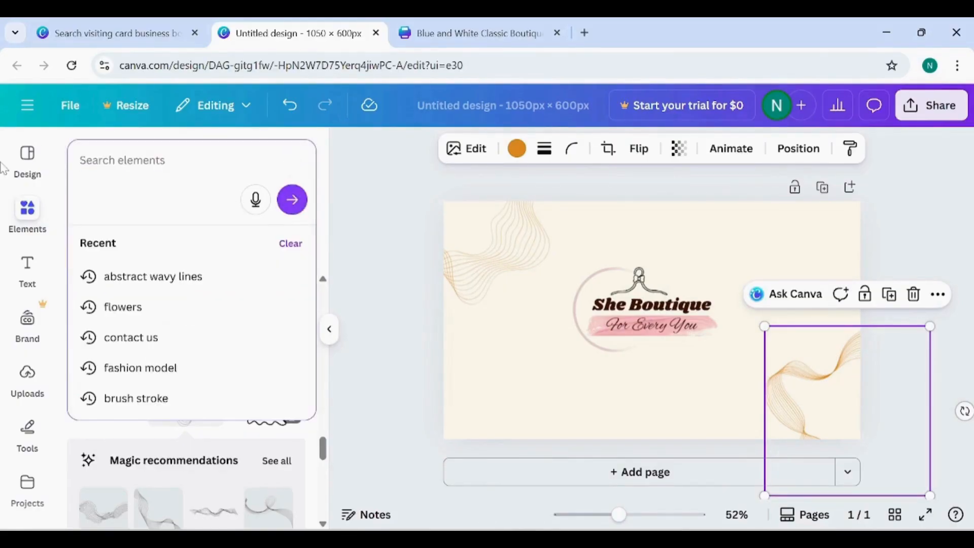
text(leaf)
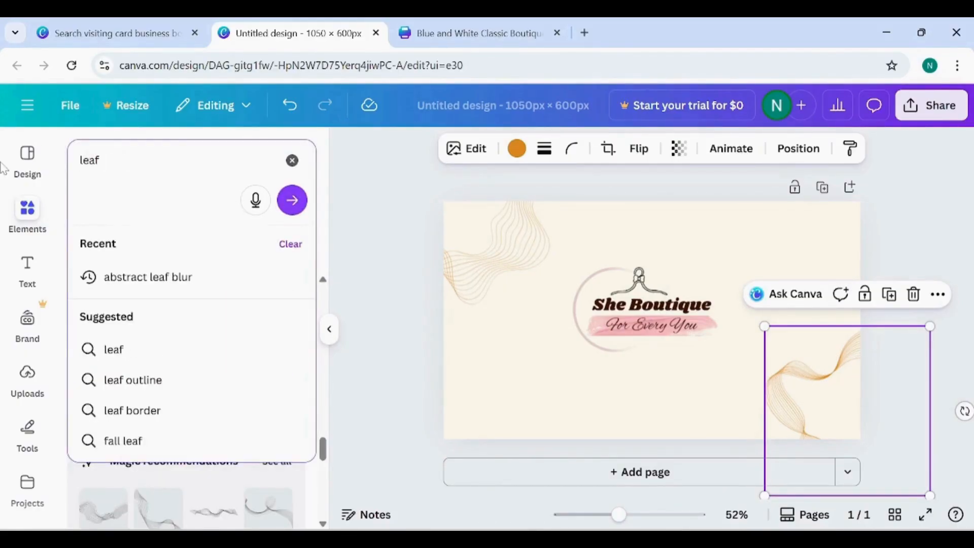
text( gree)
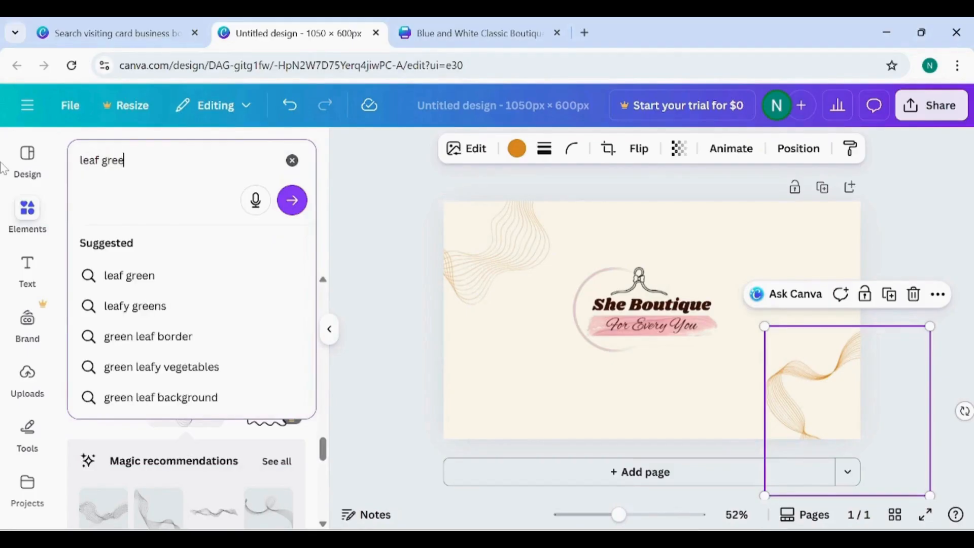
text(n)
key(Return)
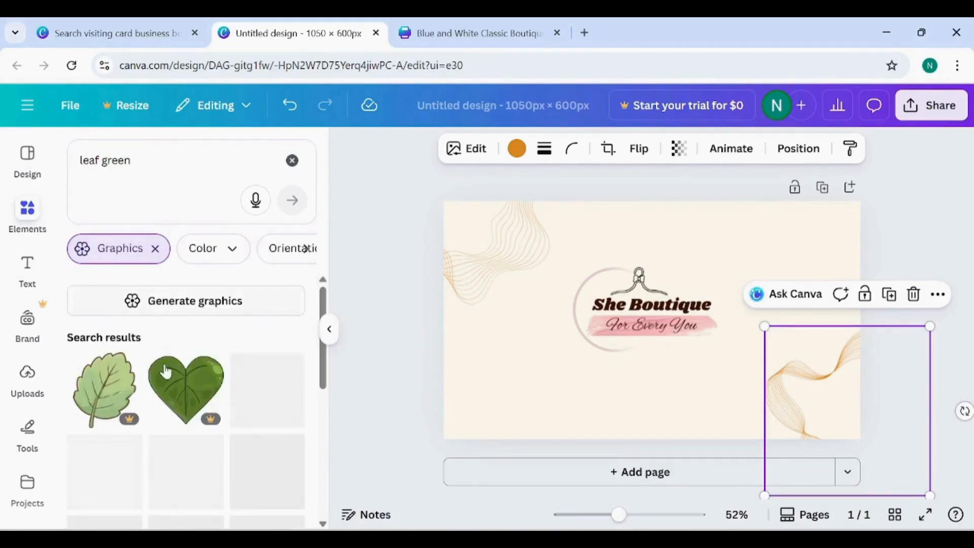
scroll(165, 373, down, 2)
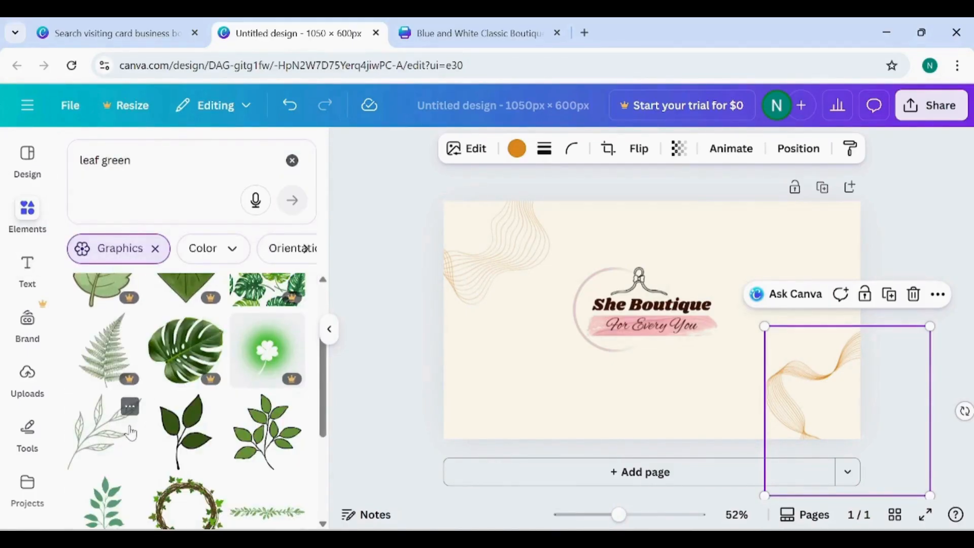
click(106, 435)
- Place the leafy branch enlarged over the card's upper-left waves and set its transparency to 51
drag(659, 324, 510, 258)
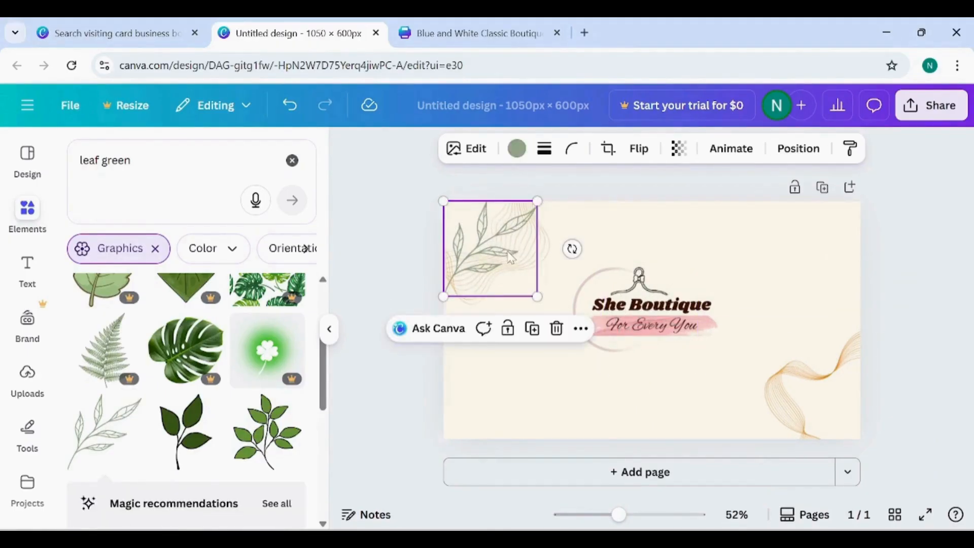
drag(441, 297, 420, 321)
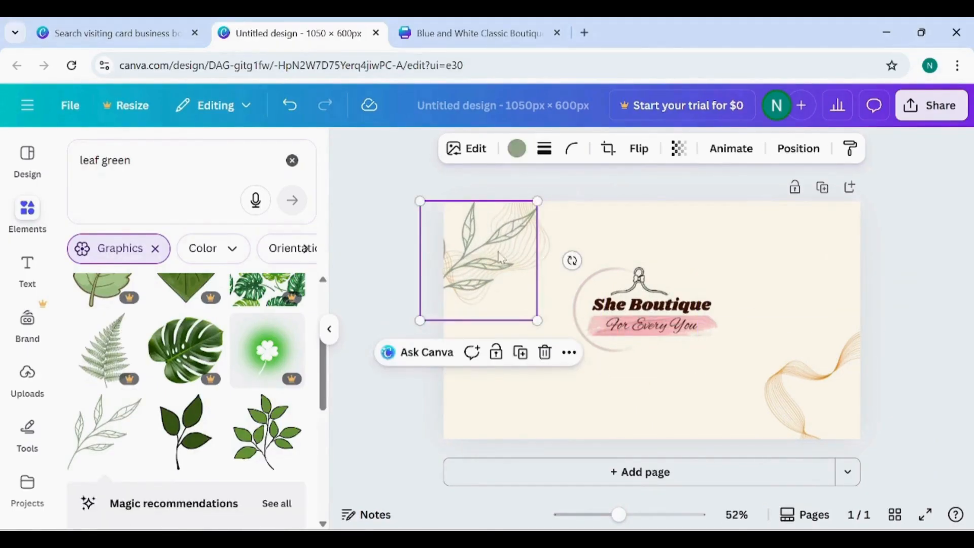
click(678, 148)
drag(713, 211, 685, 213)
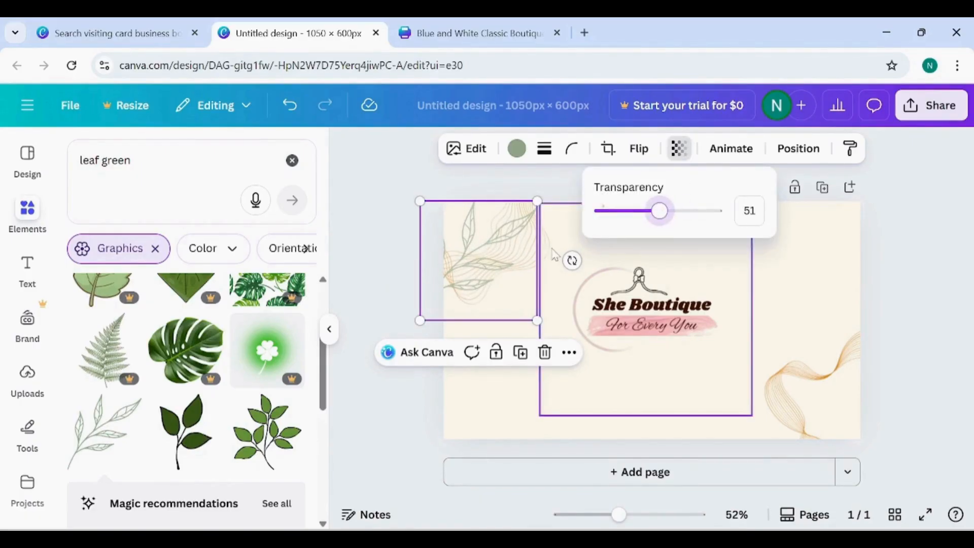
- Shift the leafy branch further up into the card's upper-left corner
click(499, 256)
drag(499, 256, 504, 234)
click(745, 229)
click(912, 239)
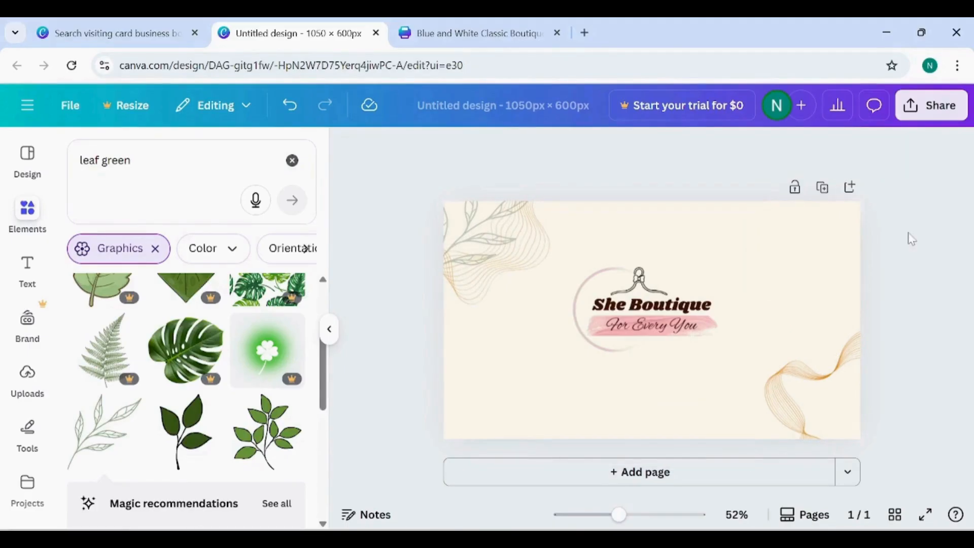
- Move the She Boutique logo slightly down to the card's vertical centre and clear the view around the card
drag(640, 335, 640, 345)
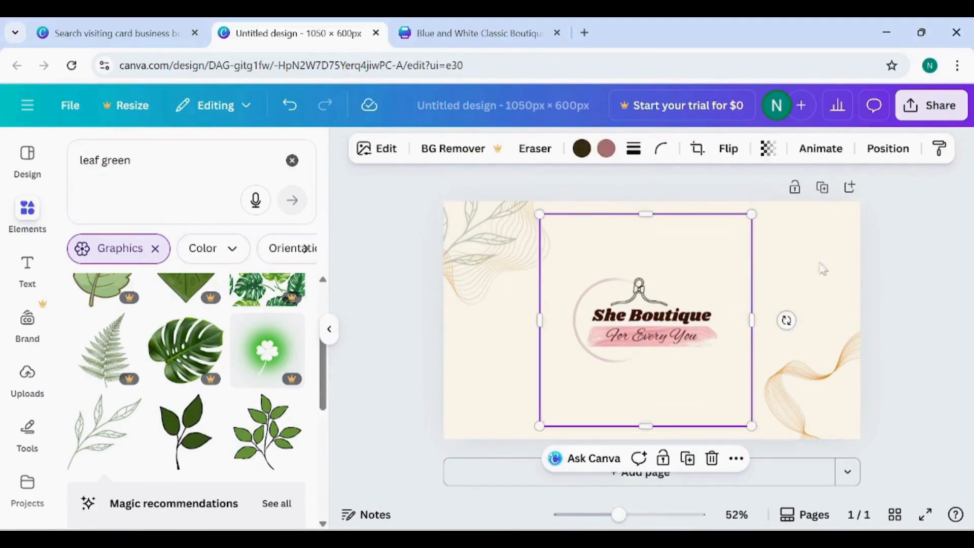
click(963, 247)
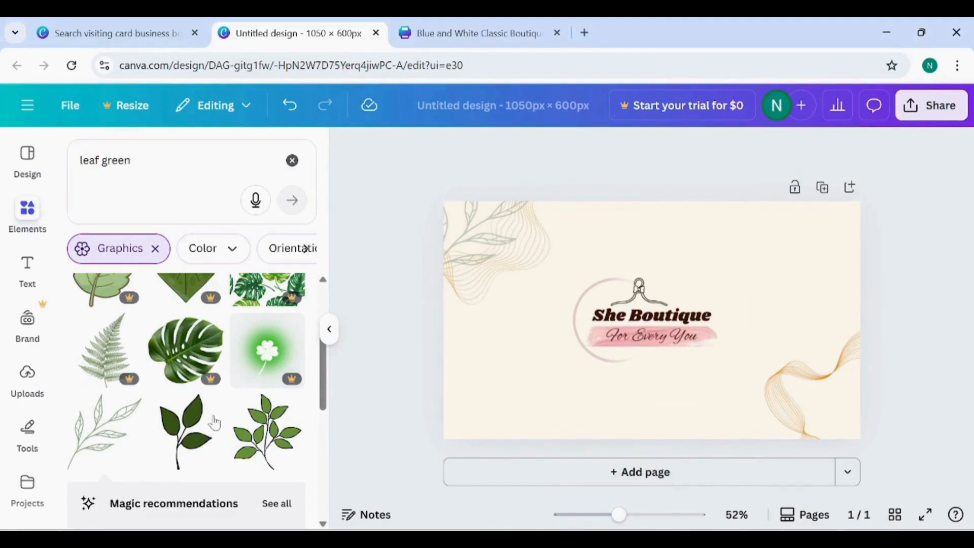
click(329, 329)
click(595, 270)
click(674, 250)
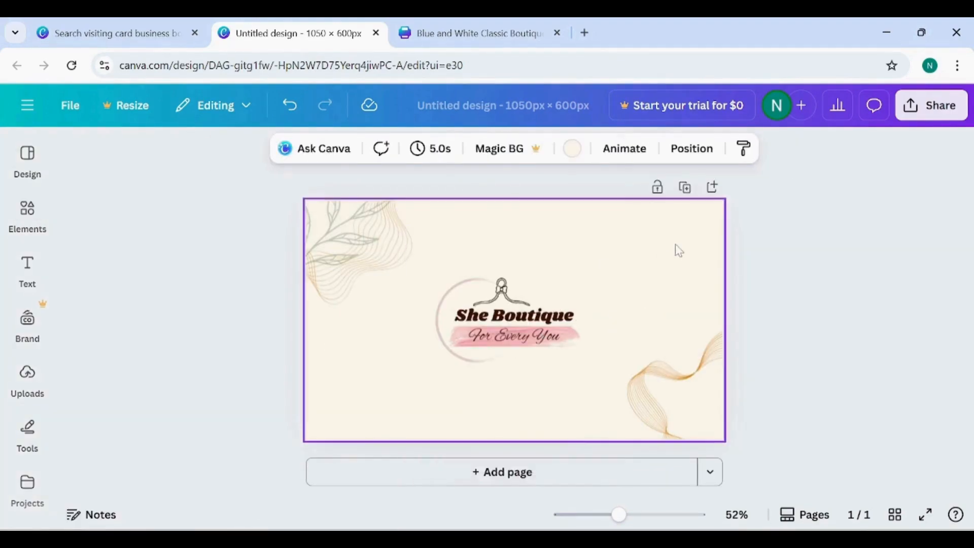
- Duplicate the card as page 2 and clear the copied logo, decorations and background from it
right_click(685, 250)
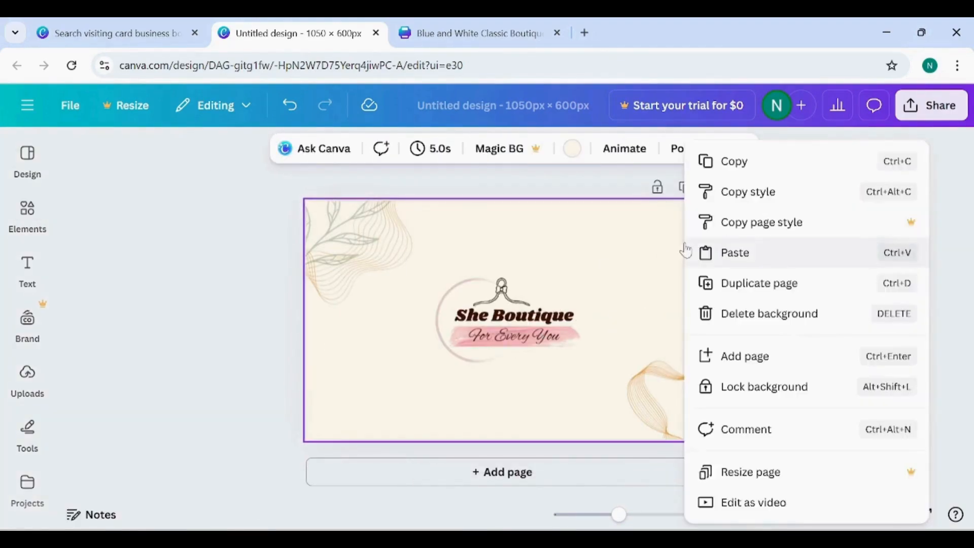
click(782, 284)
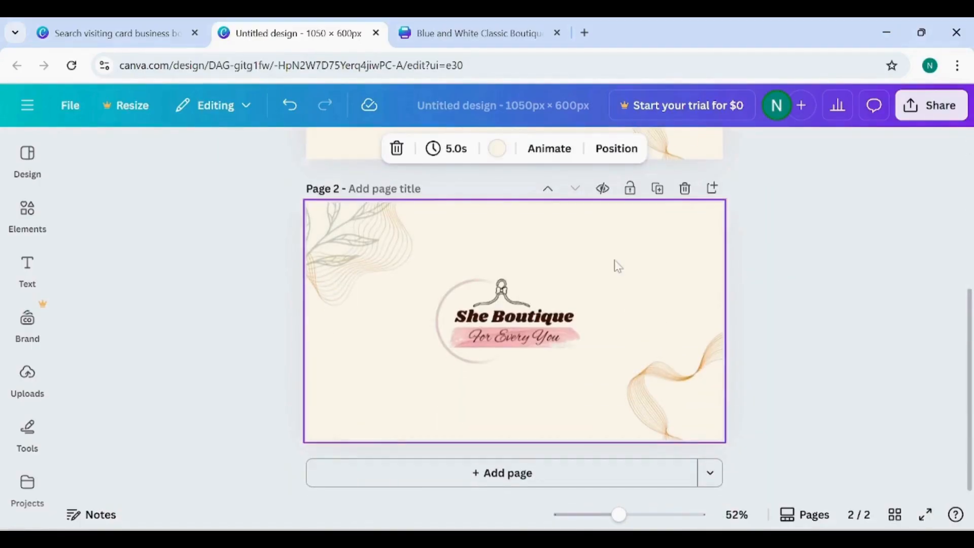
click(503, 311)
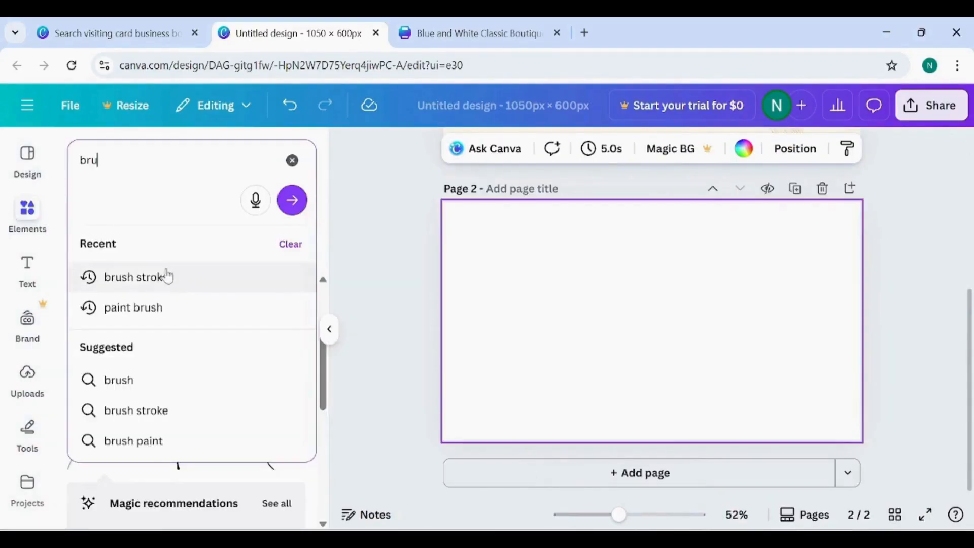
- Search the graphics for "brush stroke" and add the round light-blue watercolour splash to page 2
click(163, 275)
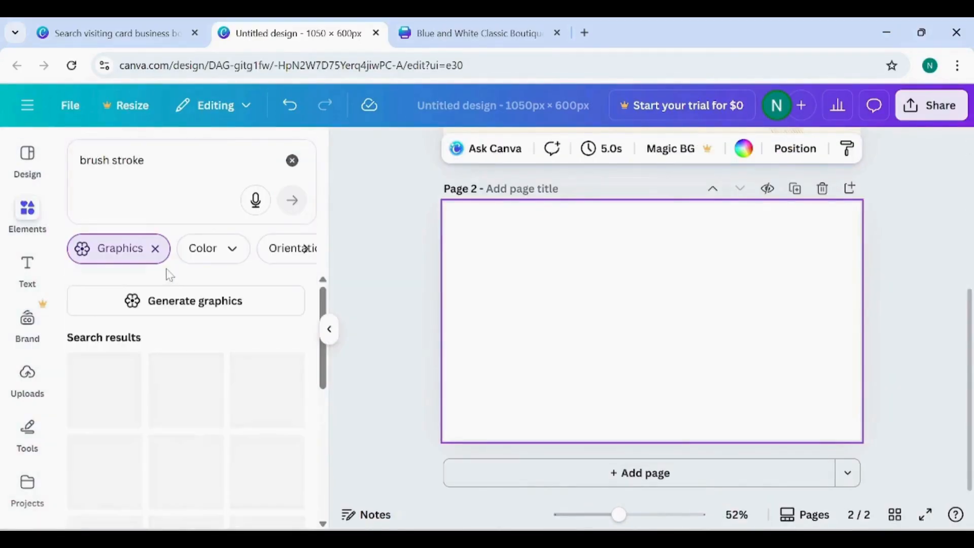
scroll(213, 434, down, 8)
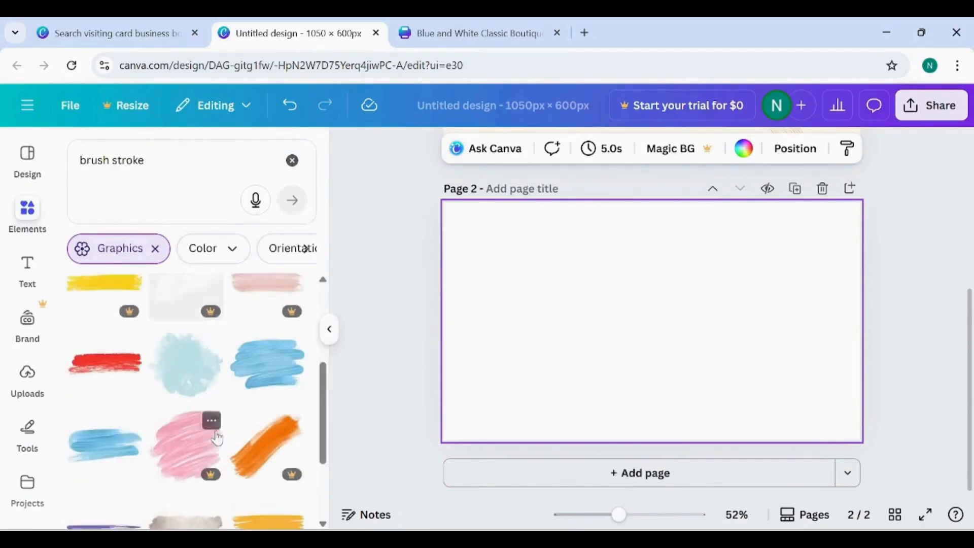
click(183, 309)
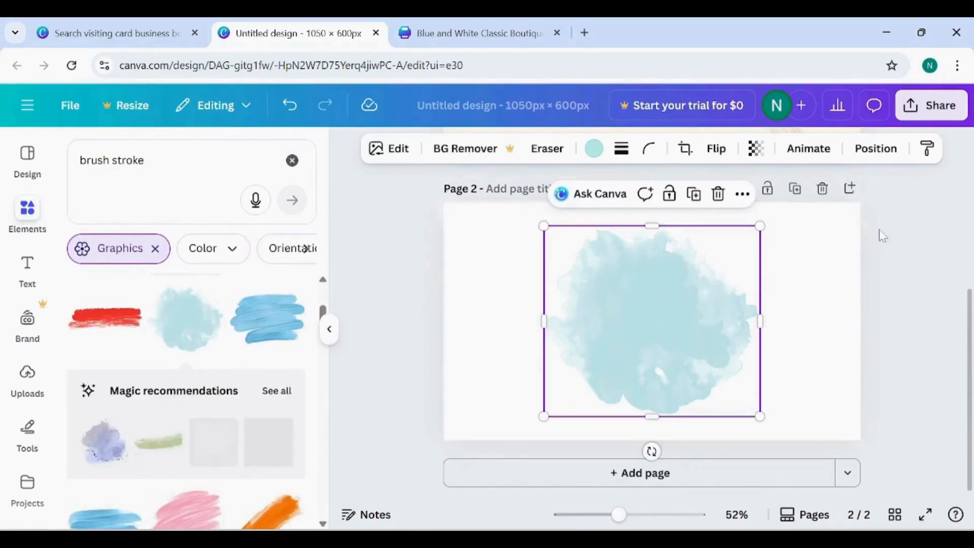
- Move the watercolour splash to the right side of page 2 and stretch it to fill the card's right half
drag(653, 320, 749, 268)
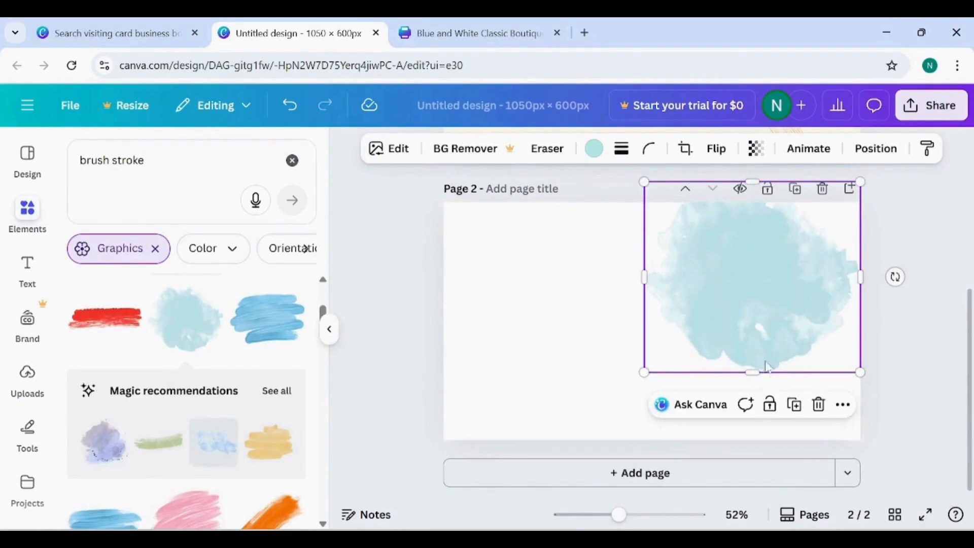
drag(758, 381, 757, 471)
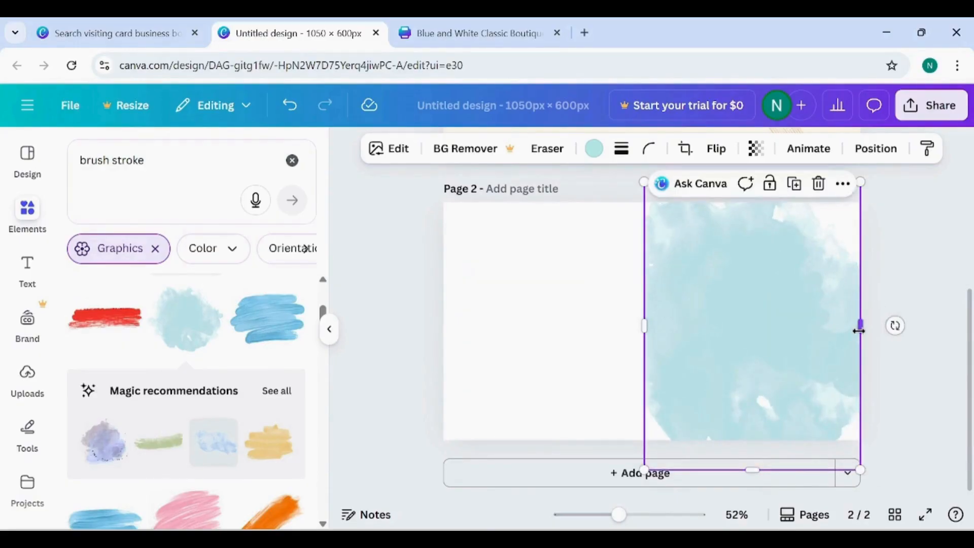
drag(858, 330, 924, 329)
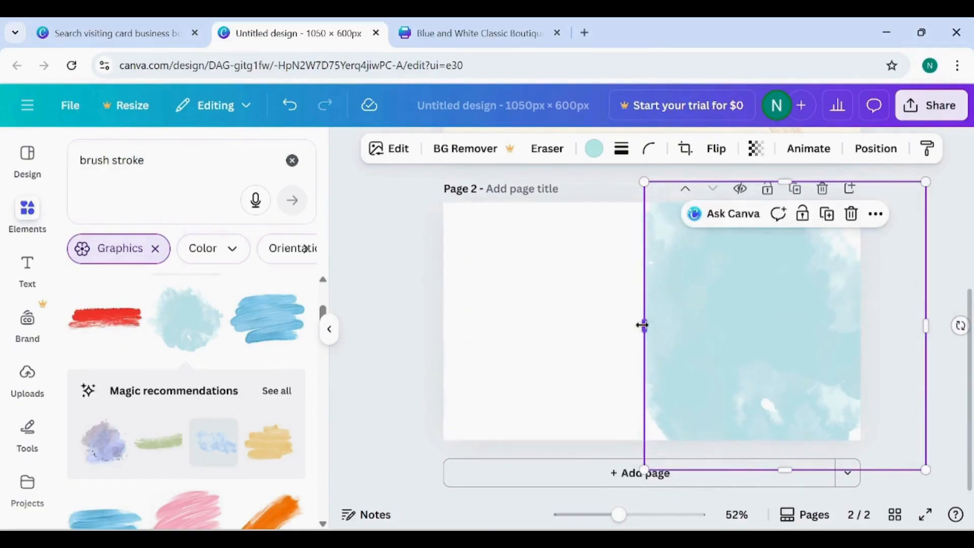
drag(641, 324, 719, 322)
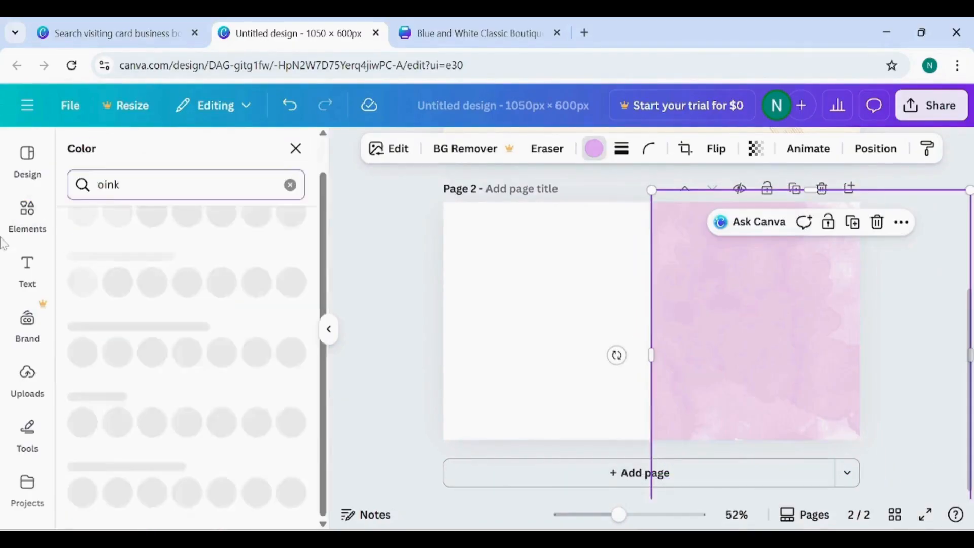
- Search the colours for "pink", recolour the watercolour splash light pink and extend its left edge slightly
key(BackSpace)
key(BackSpace)
key(BackSpace)
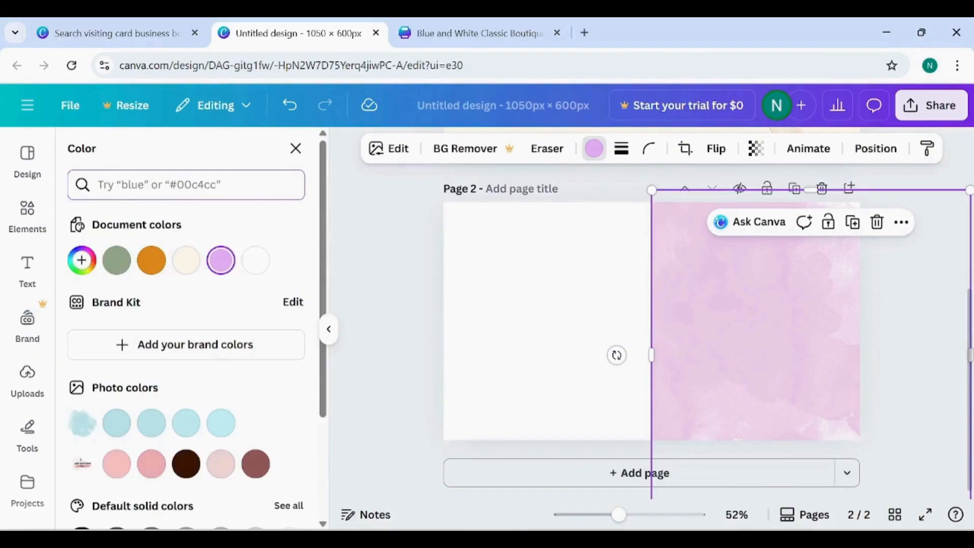
text(pink)
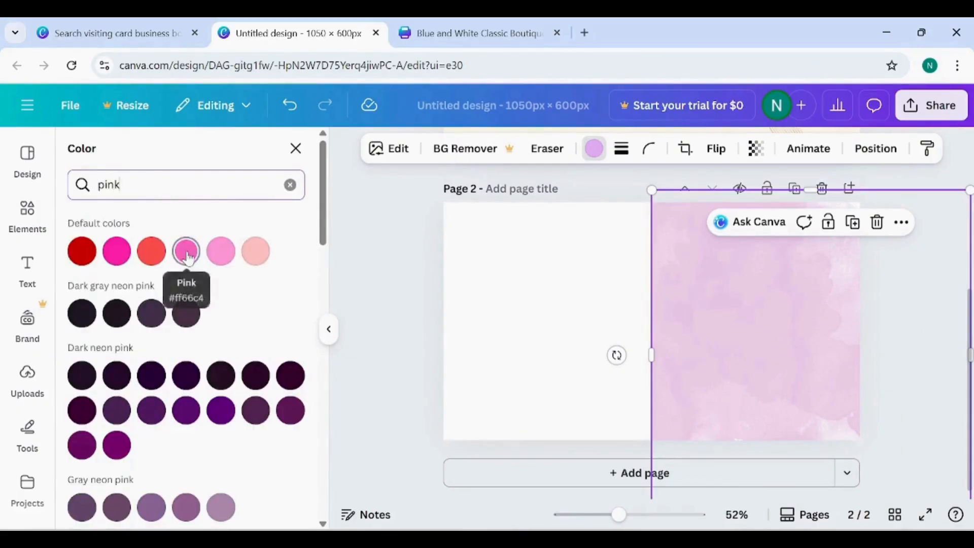
click(185, 252)
click(254, 253)
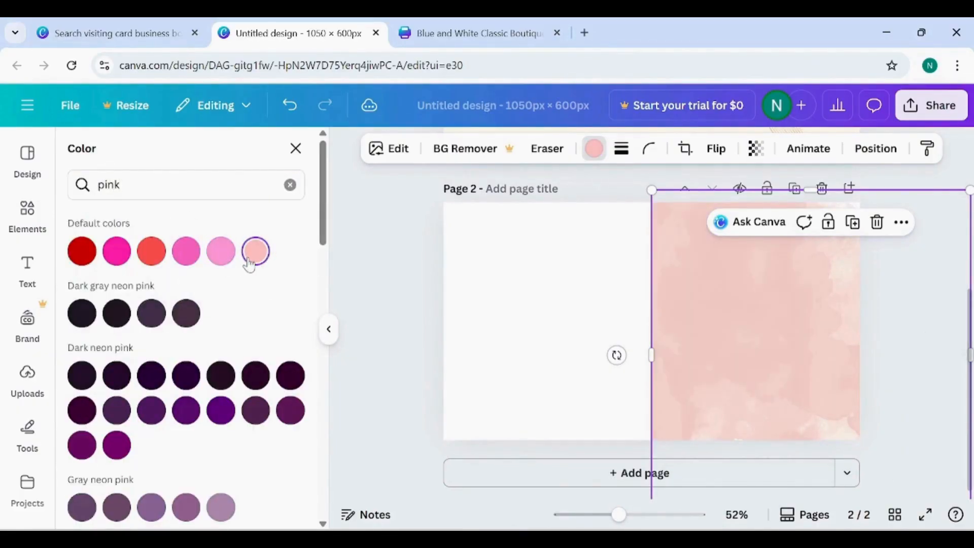
click(222, 252)
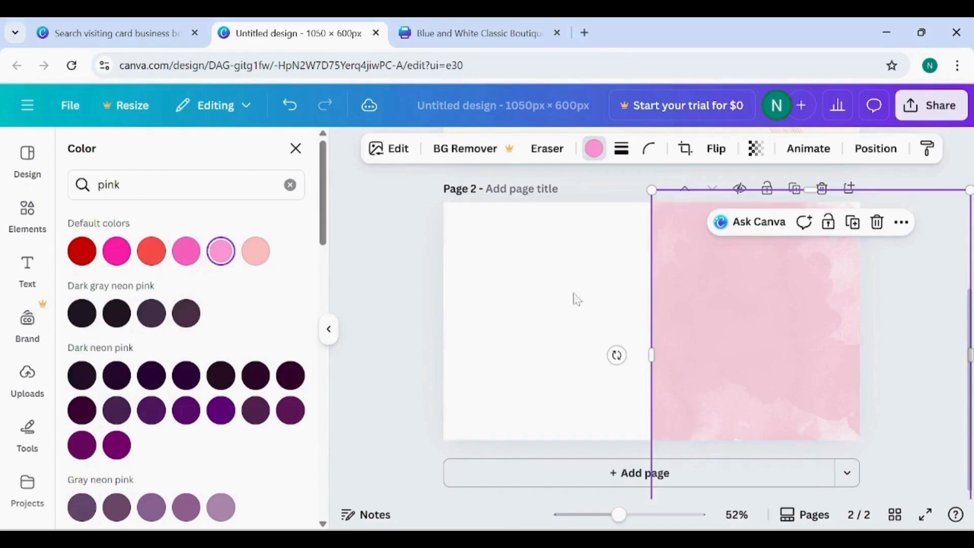
drag(656, 344, 646, 349)
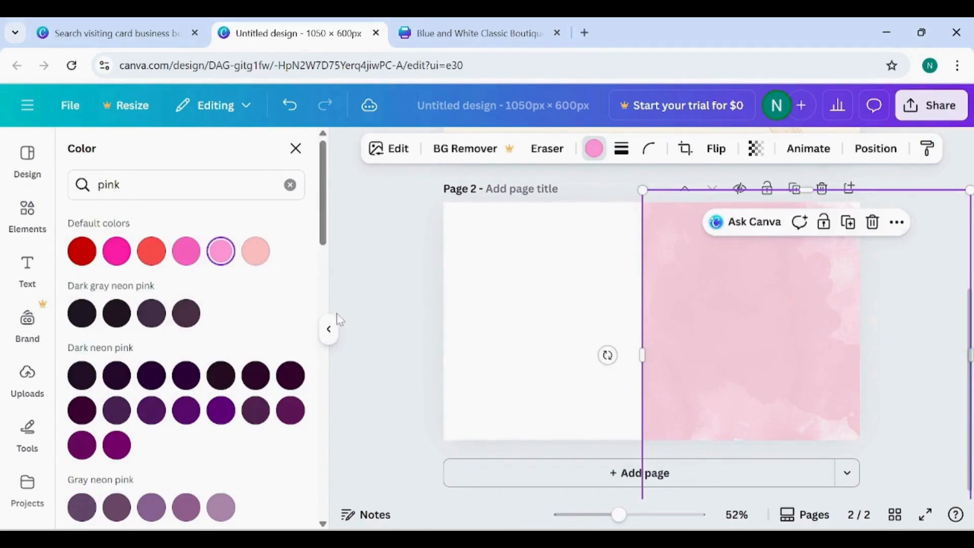
- Add the uploaded She Boutique logo to page 2, shrink it and place it at the top of the white half
click(329, 331)
click(35, 396)
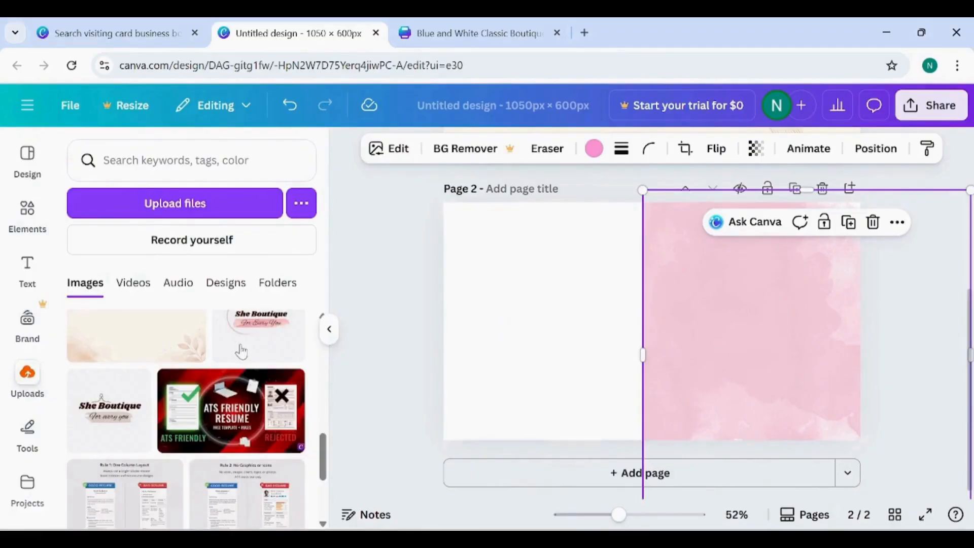
click(241, 350)
drag(632, 338, 549, 267)
drag(469, 356, 499, 324)
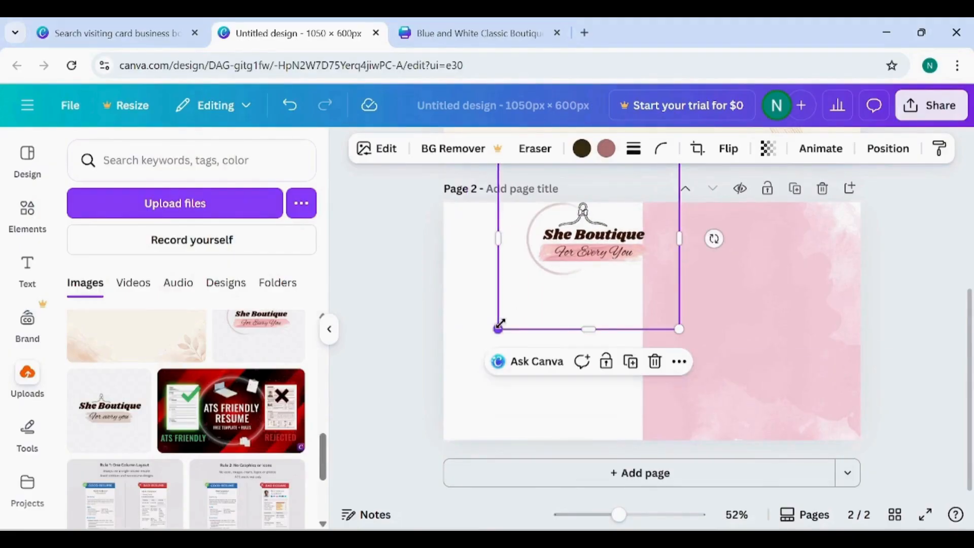
drag(604, 223, 596, 265)
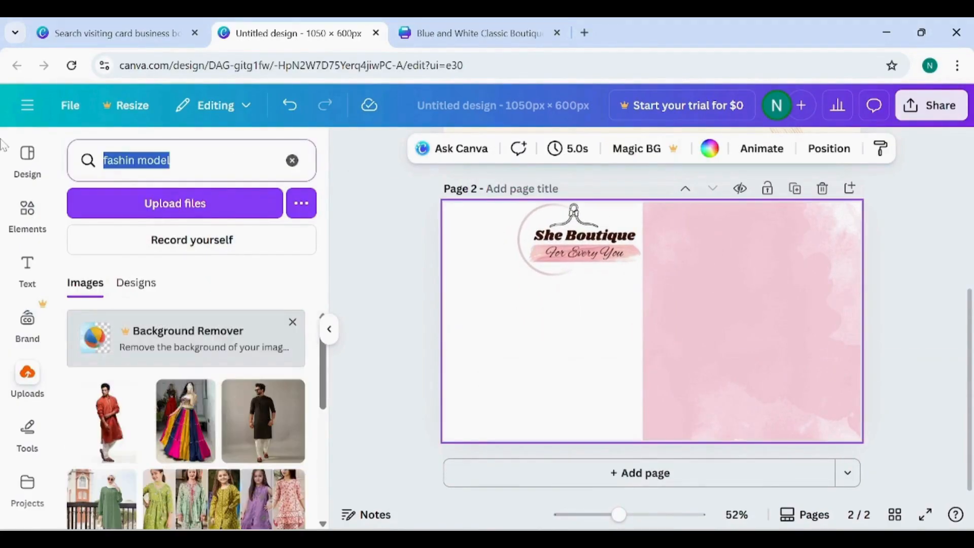
key(BackSpace)
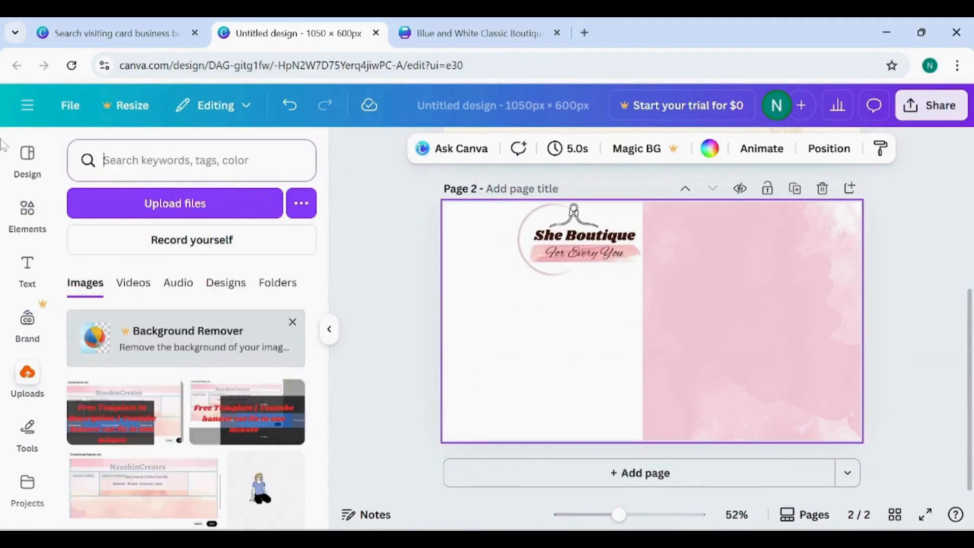
- Search the graphics for "fashion model" and add the black-and-white sketch of a woman in a dress and sunglasses
click(38, 242)
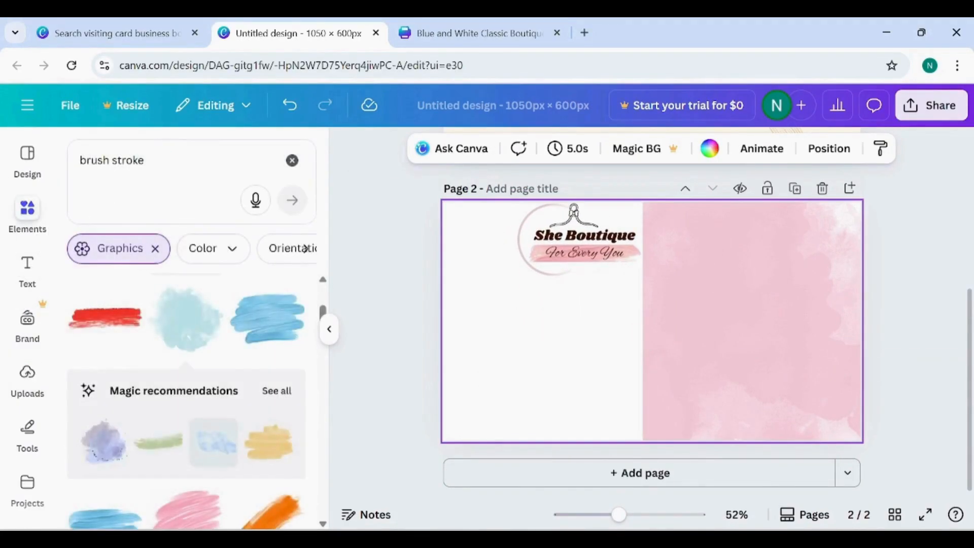
drag(138, 160, 3, 162)
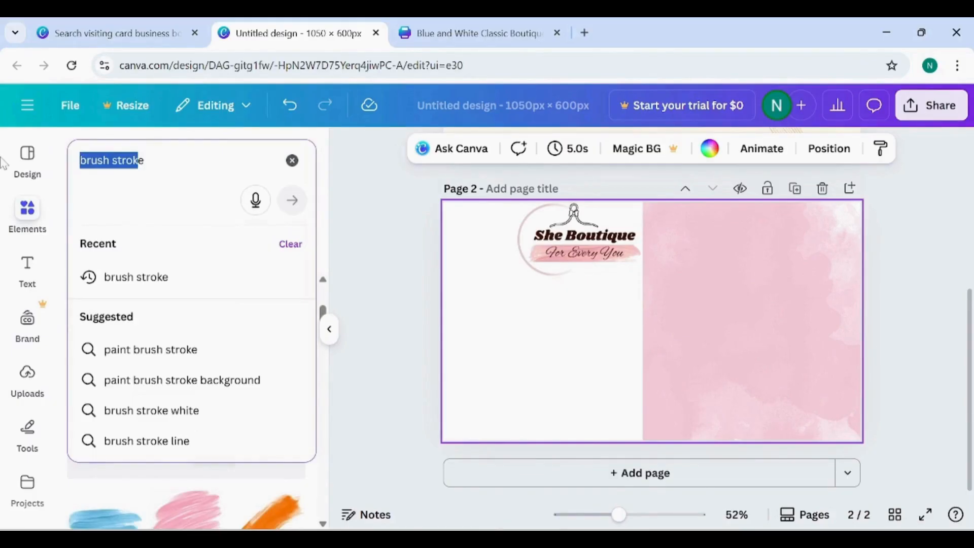
key(BackSpace)
text(fashion model)
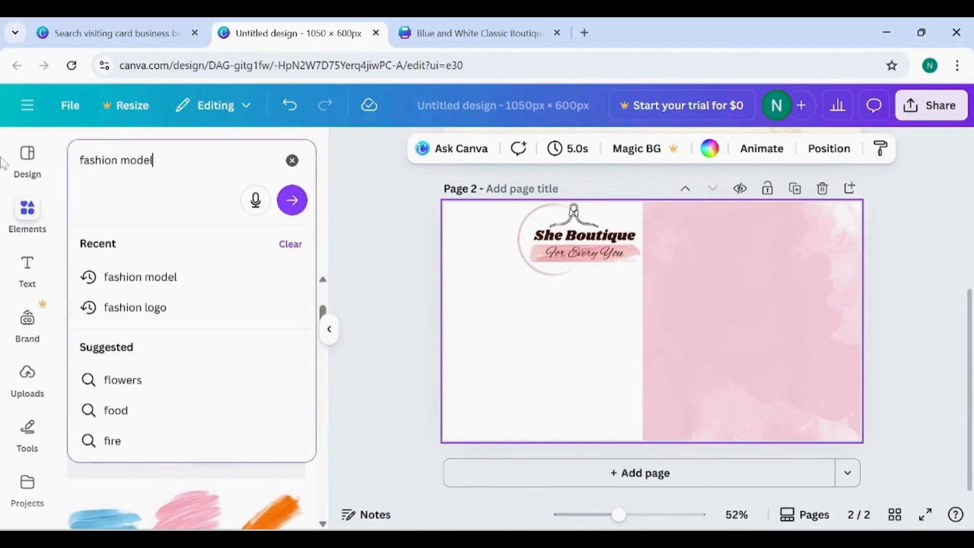
key(Return)
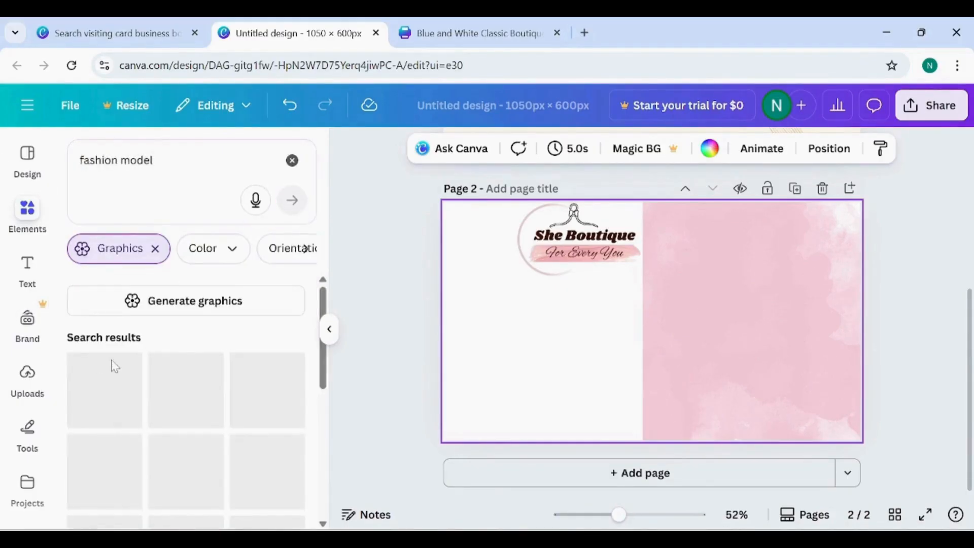
scroll(193, 413, down, 5)
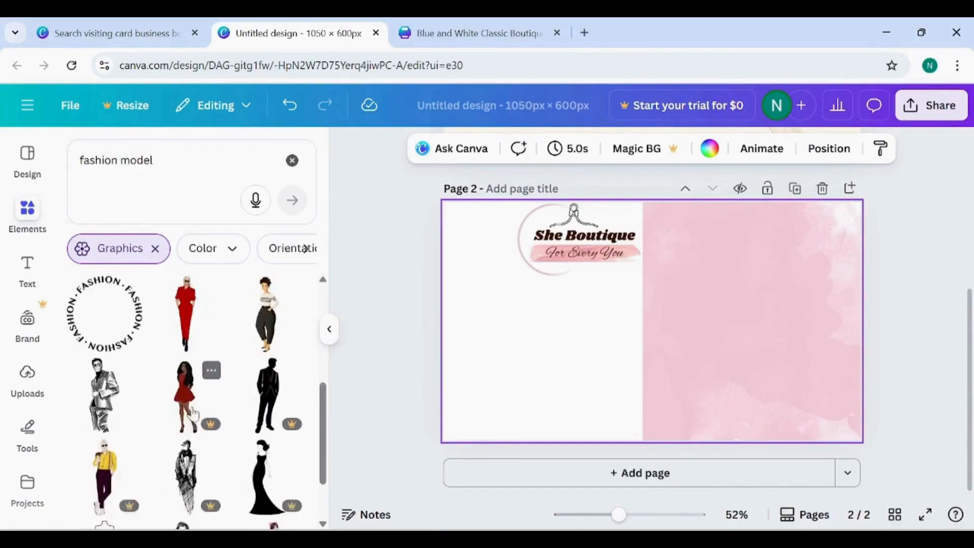
scroll(193, 413, down, 4)
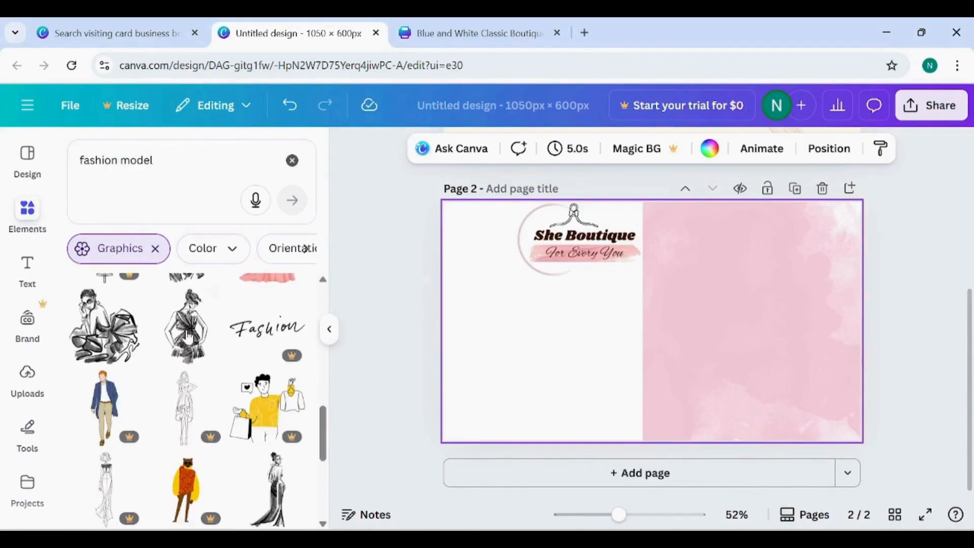
click(188, 334)
- Enlarge the model sketch to the card's full height, partly off the left edge, and set its transparency to 22
mouse_move(655, 360)
mouse_down()
mouse_move(469, 336)
mouse_move(451, 324)
mouse_move(462, 339)
mouse_up()
drag(473, 394, 480, 441)
drag(515, 323, 477, 338)
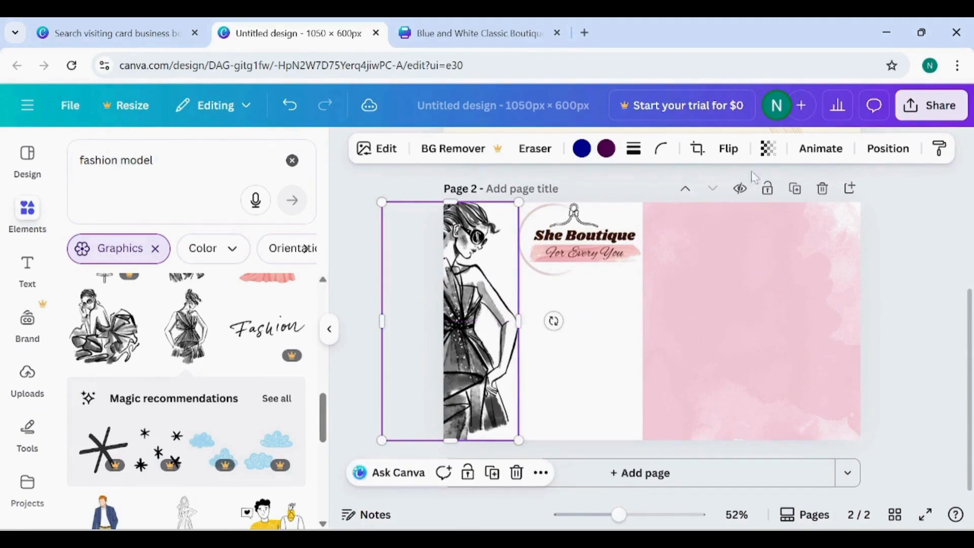
click(768, 148)
click(721, 212)
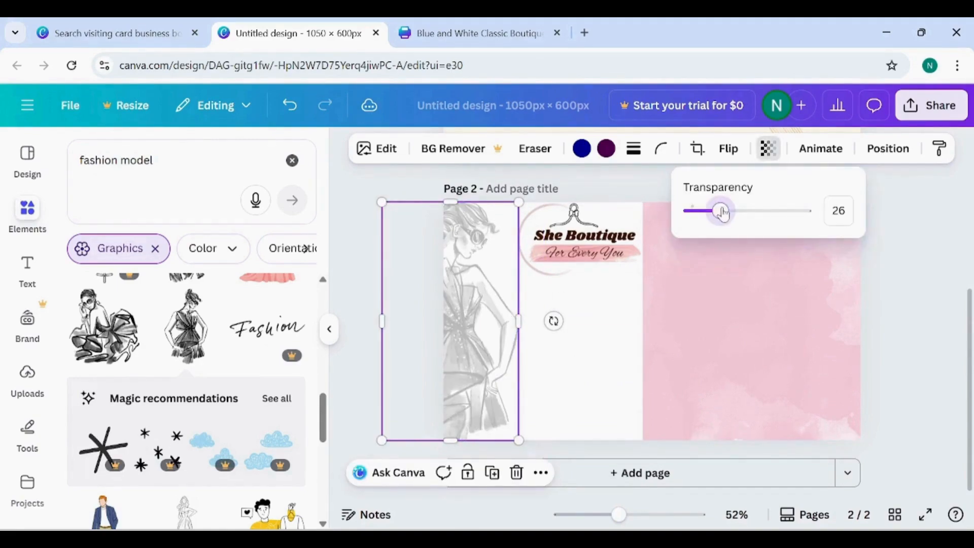
drag(722, 214, 714, 215)
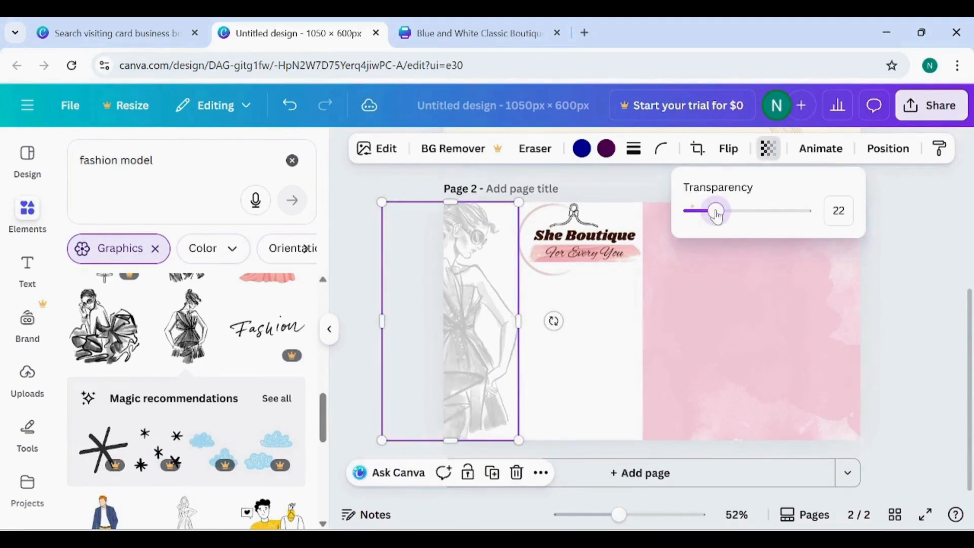
- Pull the pink splash's left edge back to the vertical centre line of page 2
click(735, 313)
drag(644, 351, 652, 352)
click(574, 400)
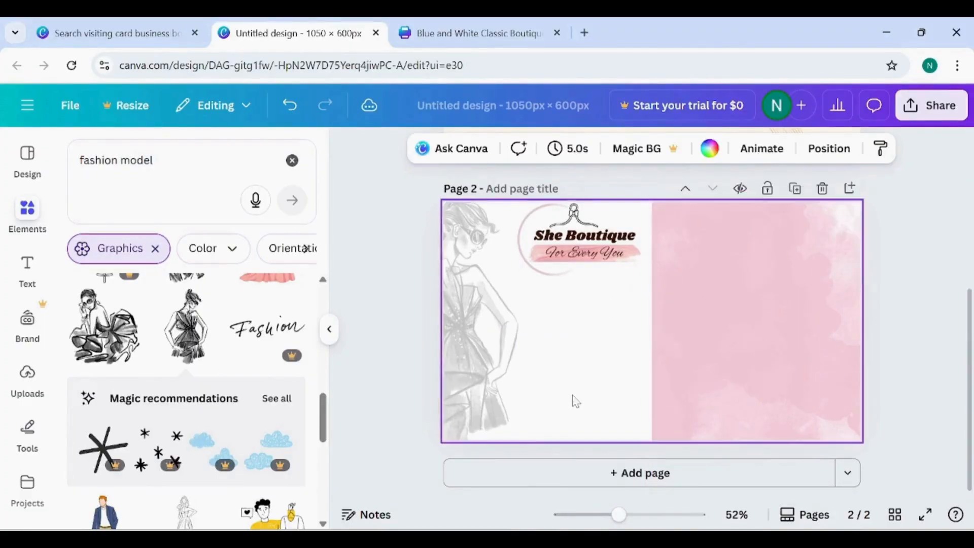
- Search the graphics for "flower" and add the cluster of three small pink and grey flowers to page 2
click(116, 159)
key(BackSpace)
text(flow)
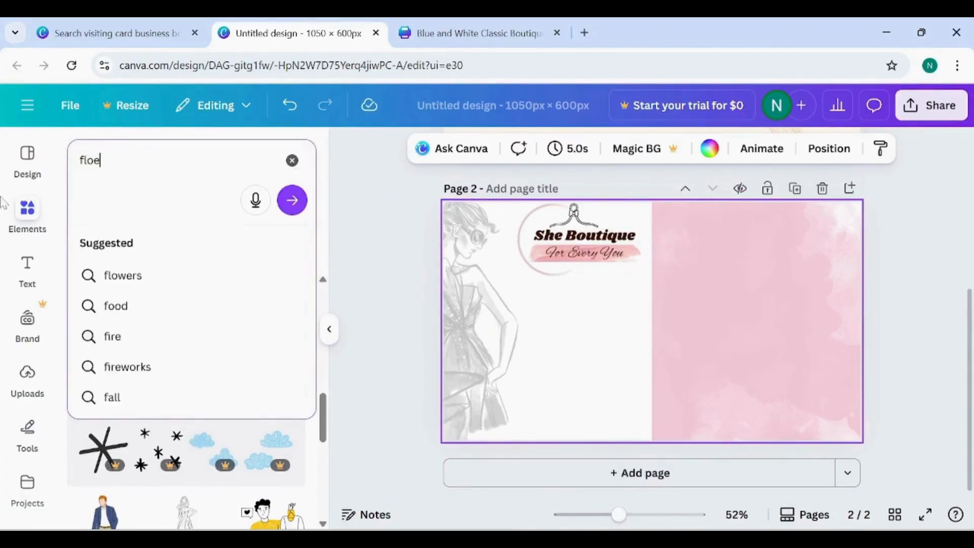
text(er)
key(Return)
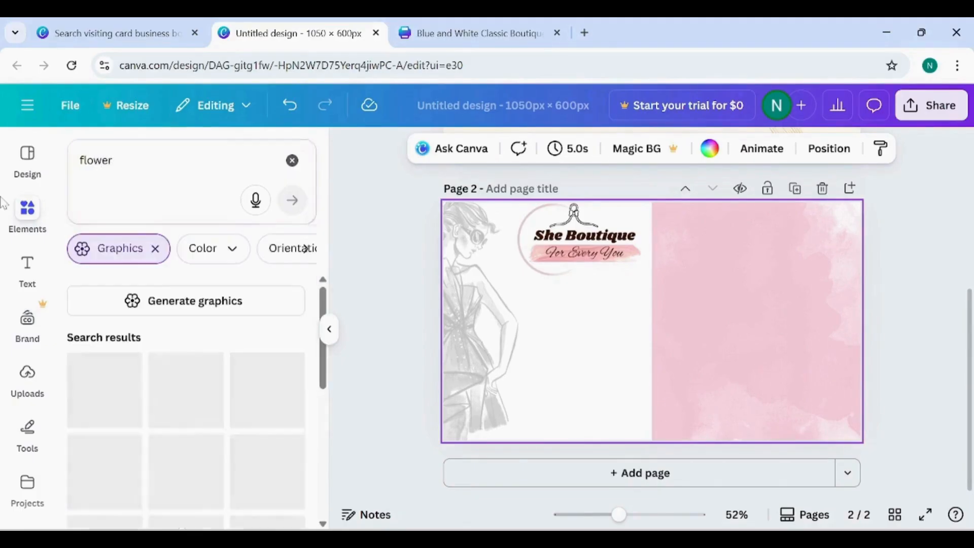
scroll(144, 423, down, 1)
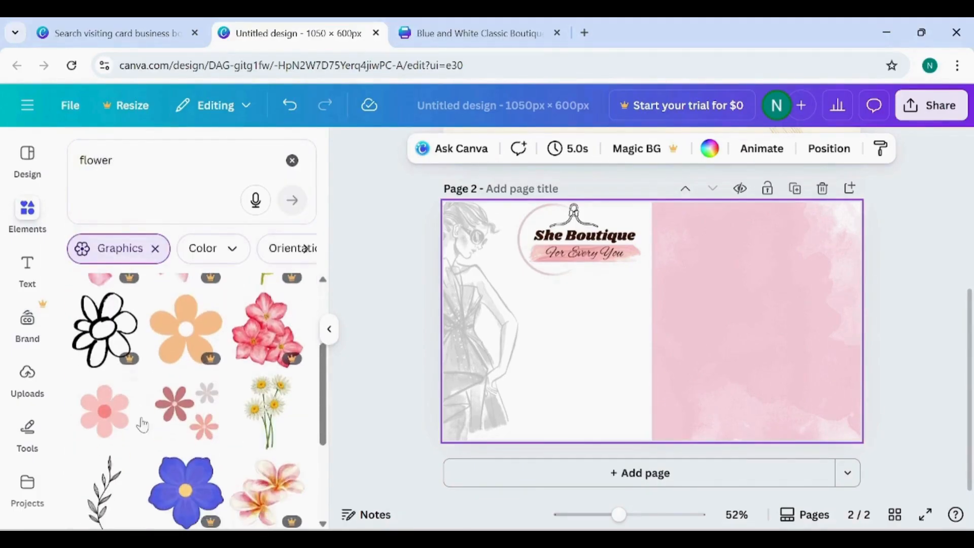
click(188, 429)
- Place the flower cluster below the logo beside the pink half and set its transparency to 16
drag(672, 345, 617, 369)
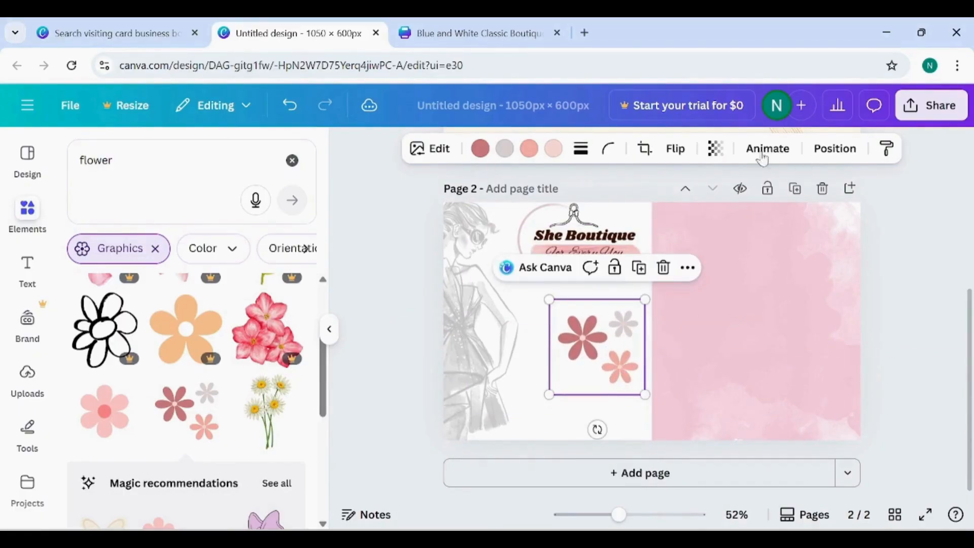
click(715, 148)
drag(758, 211, 656, 227)
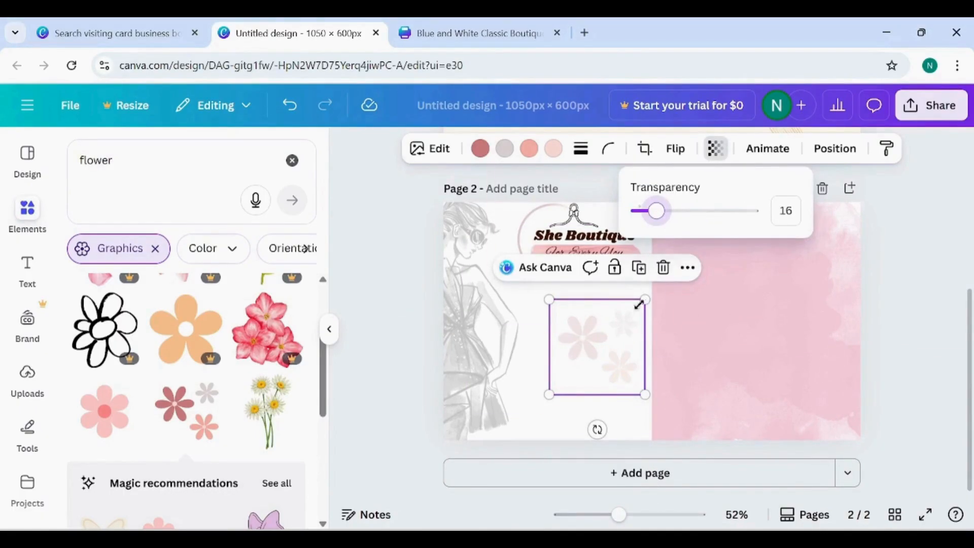
drag(639, 304, 646, 305)
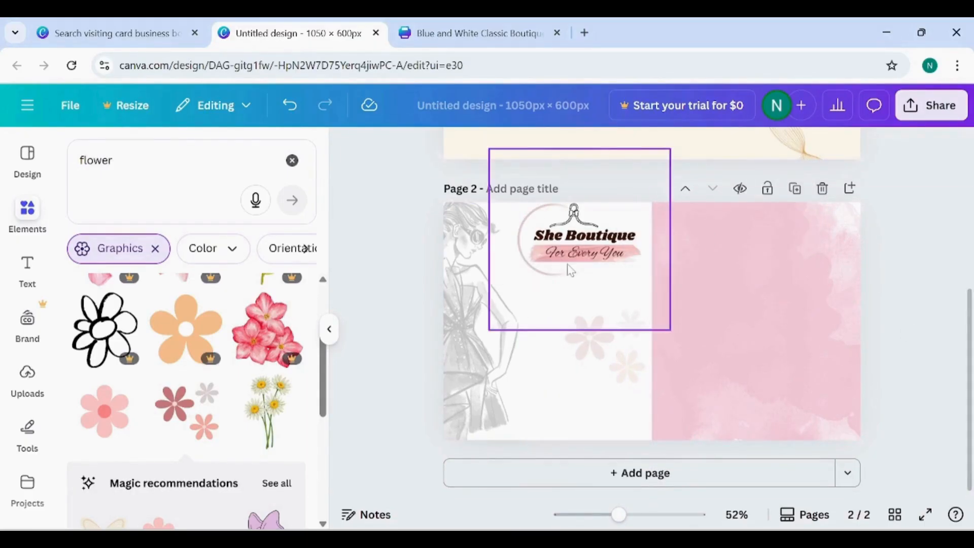
- Shrink the She Boutique logo on page 2 and place it at the card's top edge between the sketch and the pink half
click(566, 269)
drag(670, 330, 652, 312)
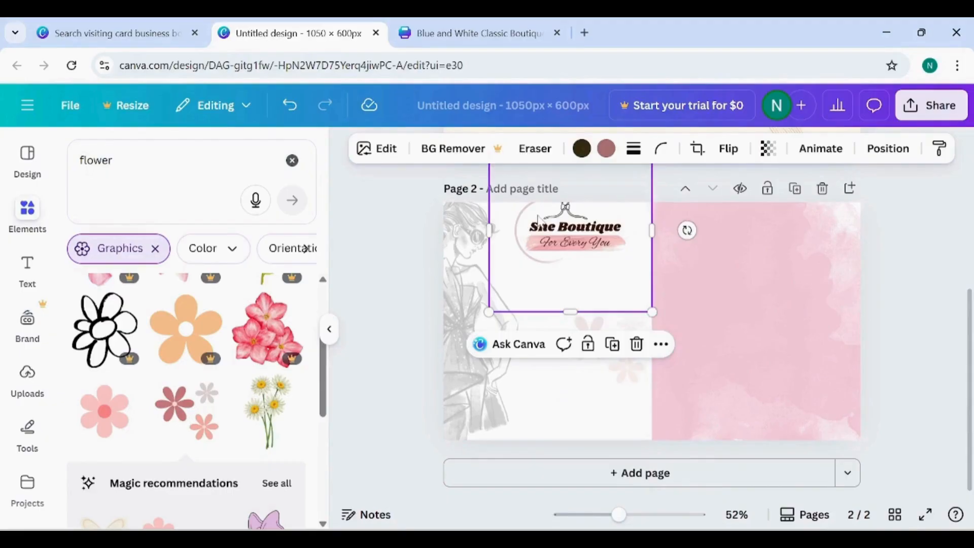
drag(548, 239, 540, 231)
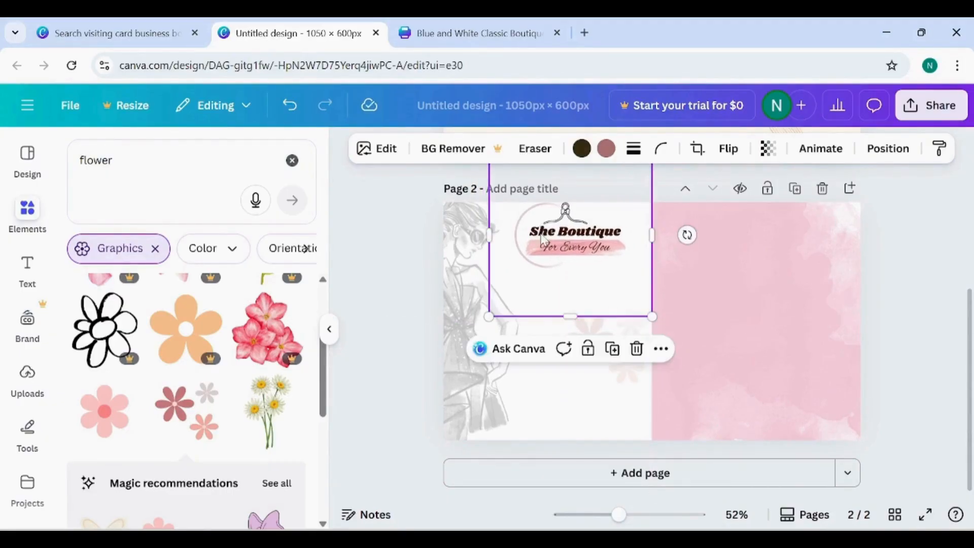
click(907, 279)
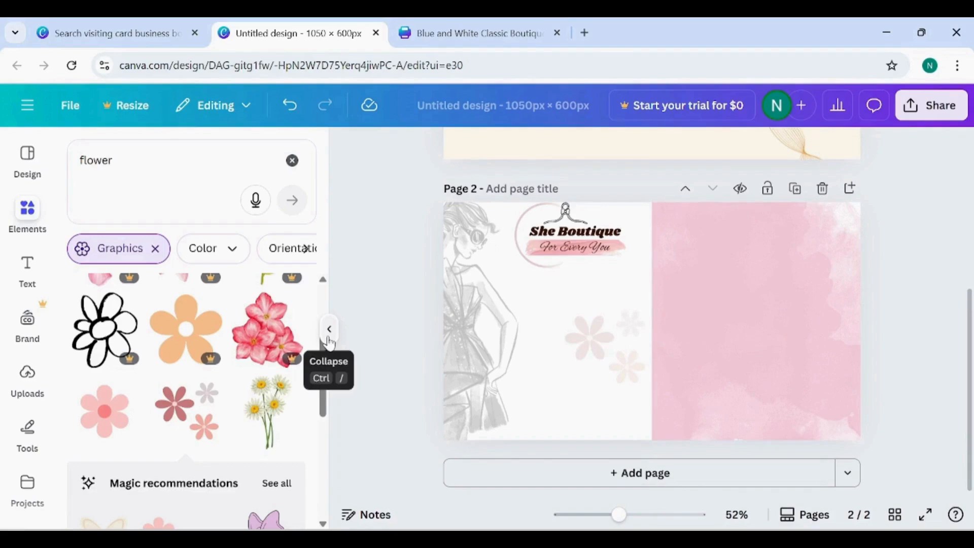
- Search the graphics for "contact us", add the yellow Contact Us badge and fit it small at the top of page 2's pink half
drag(154, 163, 4, 199)
text(co)
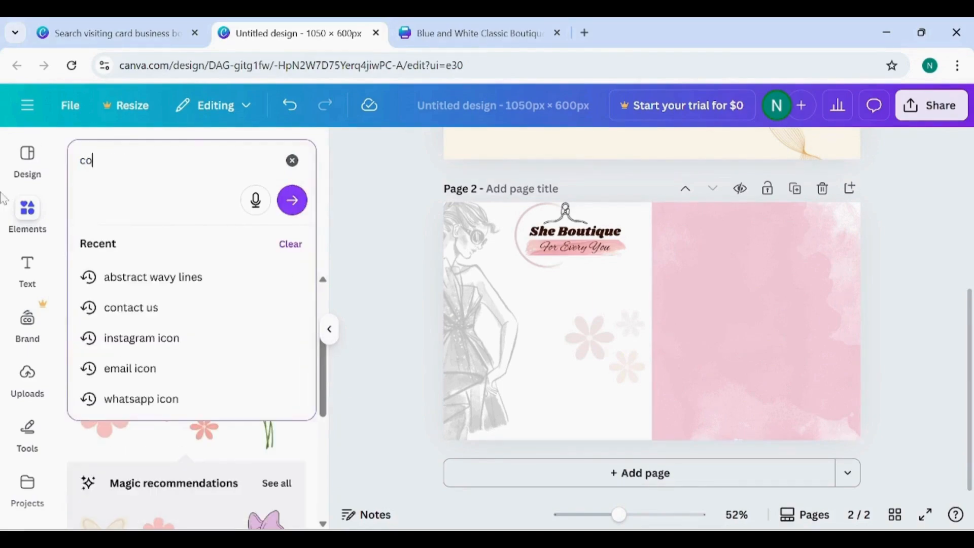
text(ntact us)
key(Return)
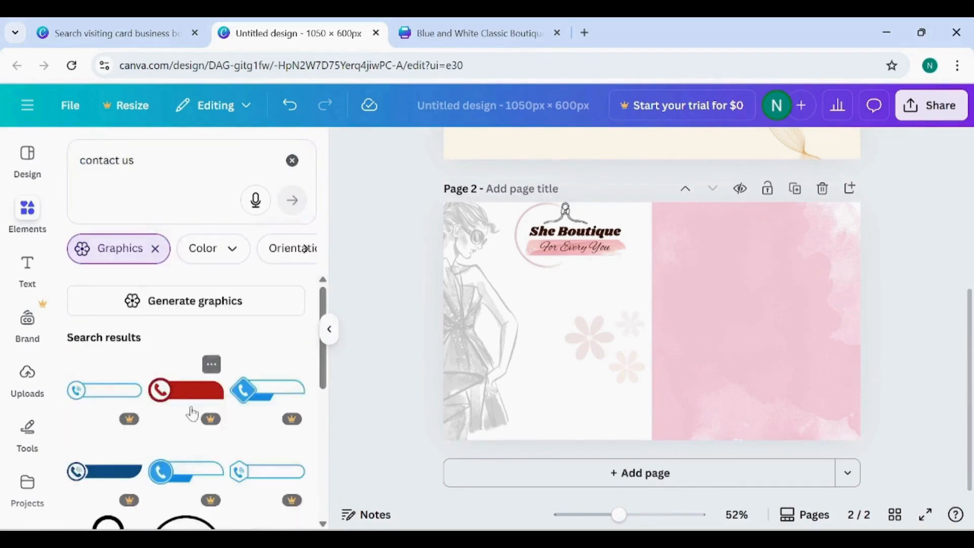
scroll(203, 424, down, 3)
click(262, 429)
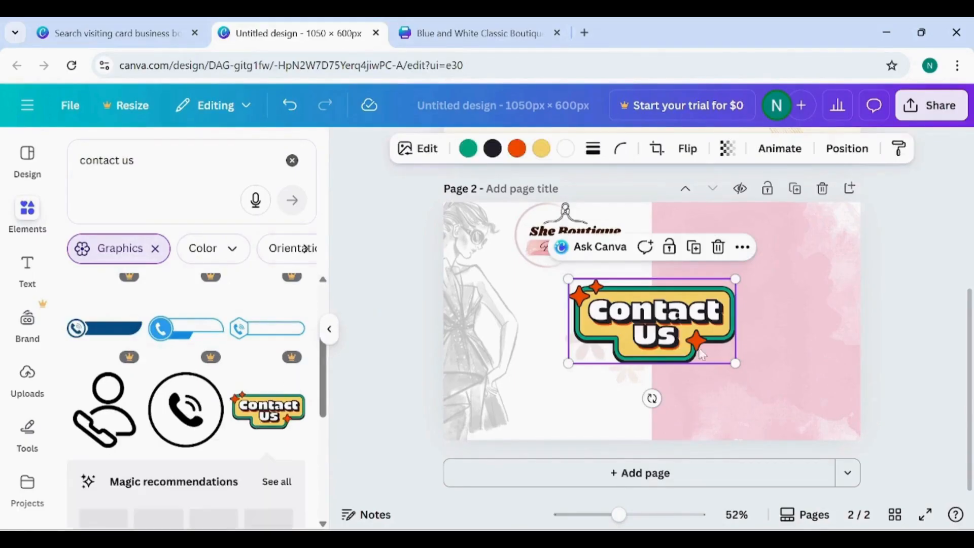
drag(697, 339, 797, 281)
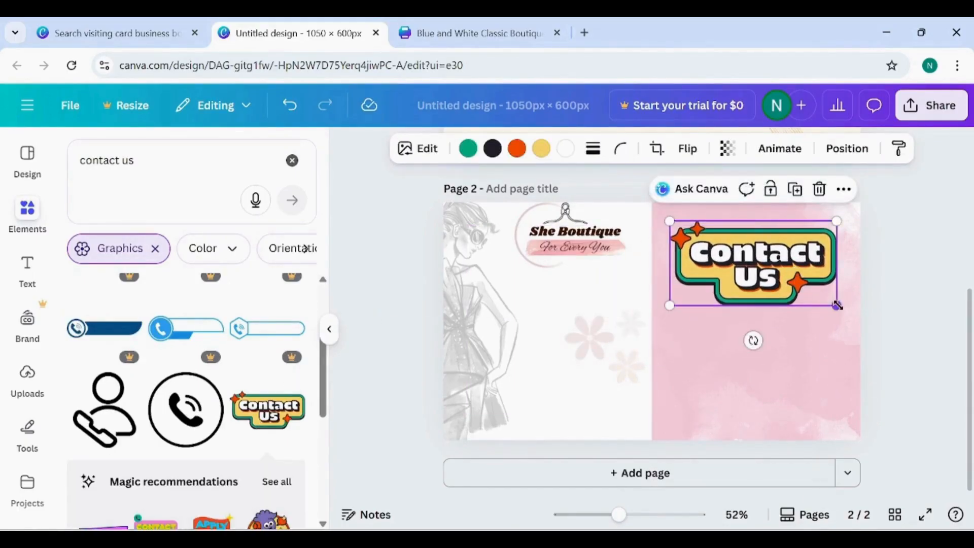
drag(837, 305, 761, 259)
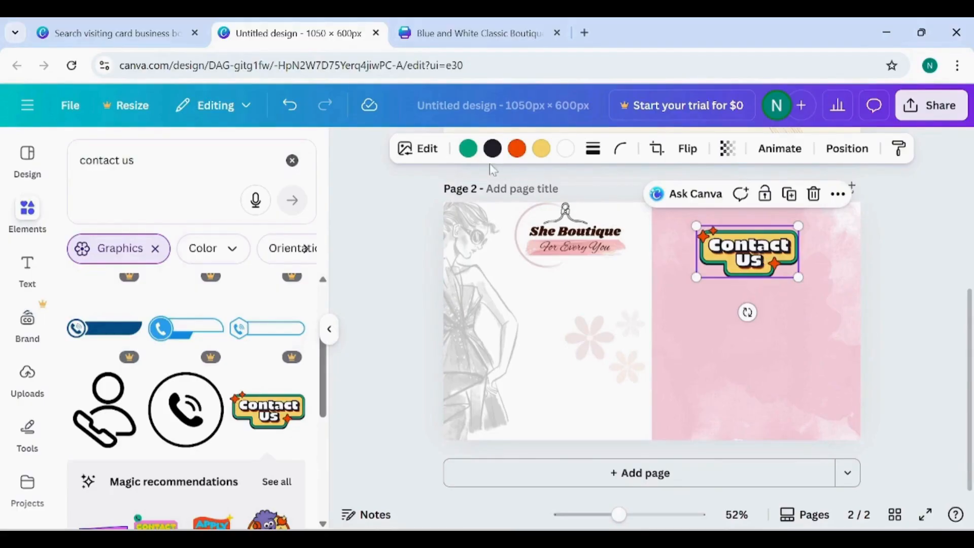
- Recolour the Contact Us badge, changing its green to coral red, its black to pink and its yellow to light pink
click(468, 149)
click(152, 258)
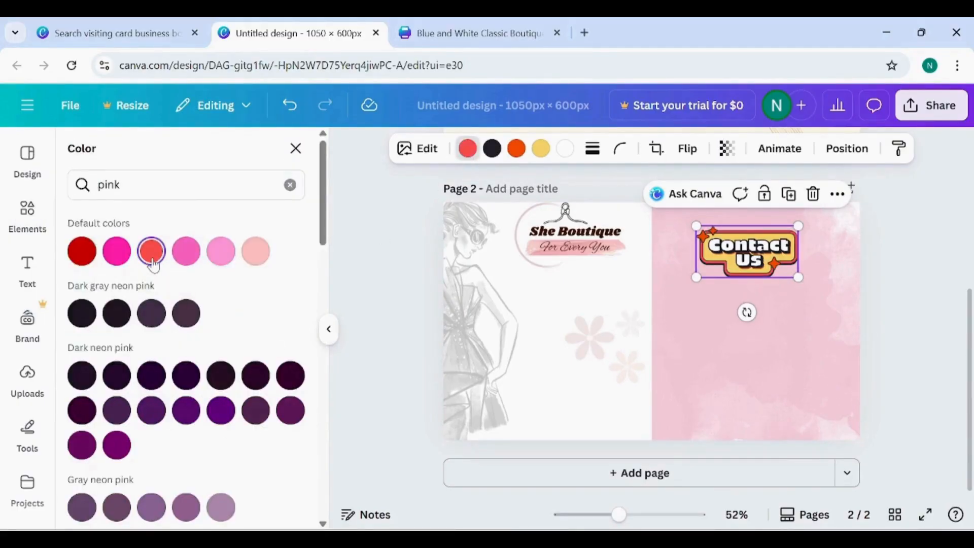
click(490, 152)
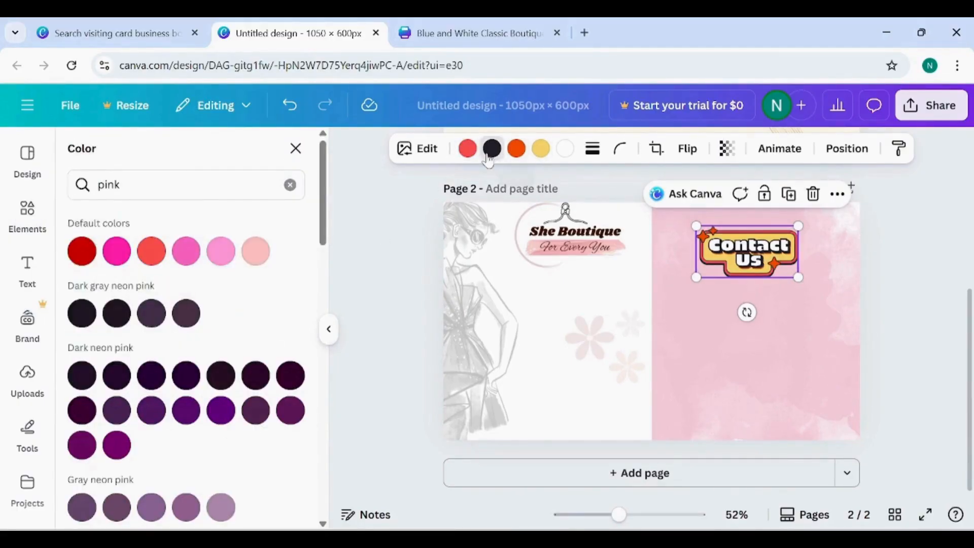
click(199, 253)
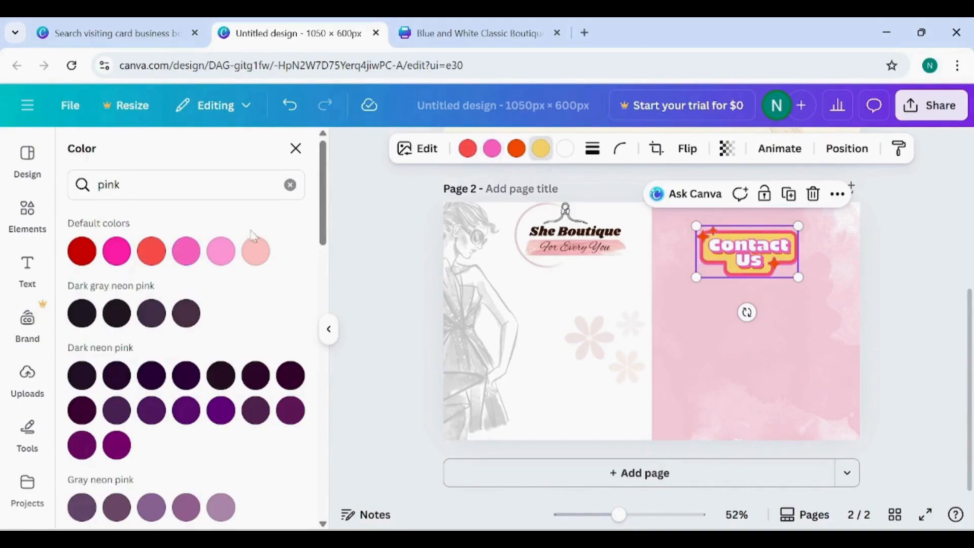
click(846, 303)
- Enlarge the Contact Us badge slightly and centre it near the top of the pink half
click(716, 259)
drag(798, 277, 811, 284)
drag(697, 280, 733, 249)
- Add a text line with the contact phone number below the Contact Us badge, with brownish-rose text at font size 43
click(725, 349)
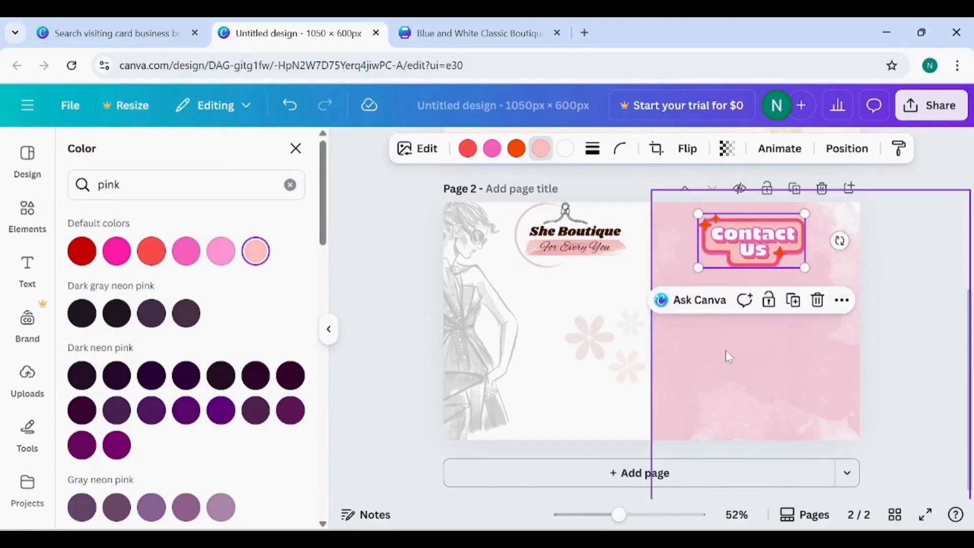
click(28, 266)
click(163, 208)
text(+91 8989898989)
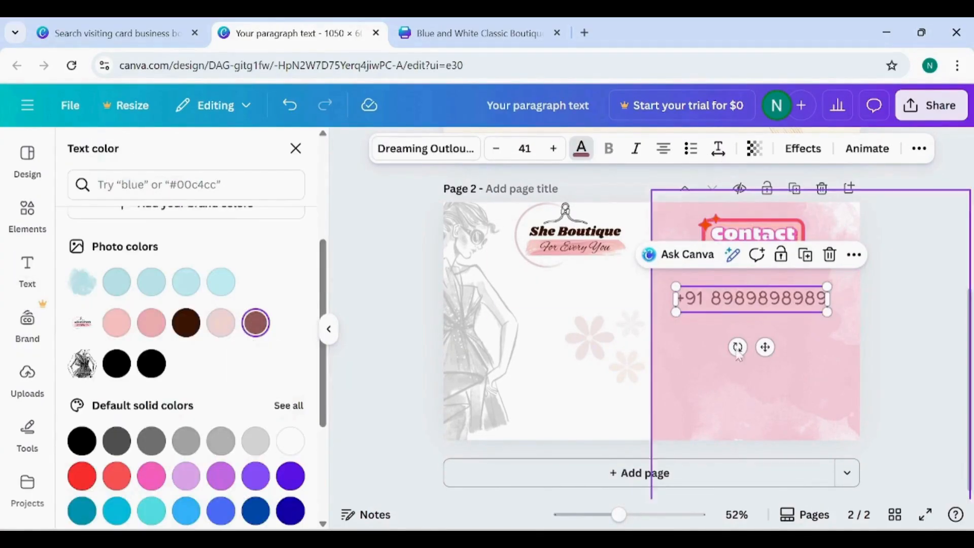
click(553, 148)
click(554, 148)
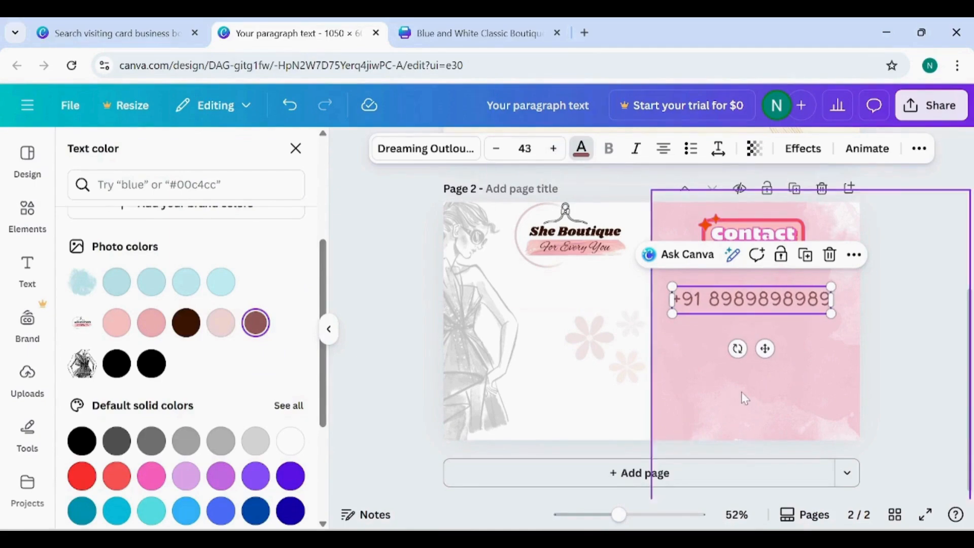
click(741, 392)
click(751, 303)
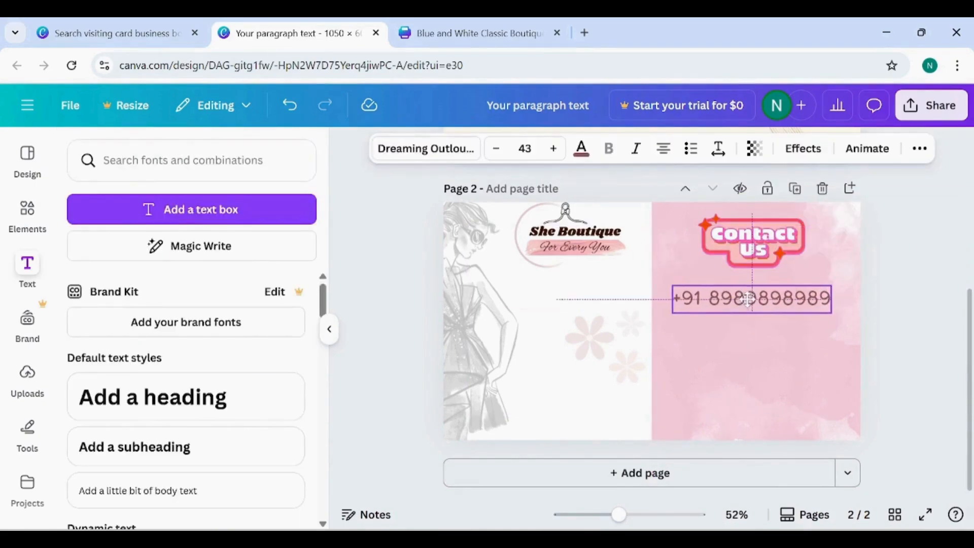
- Duplicate the phone number line, place the copy directly below it and replace its text with the boutique's e-mail address
key(ctrl+d)
drag(750, 306, 717, 336)
click(717, 342)
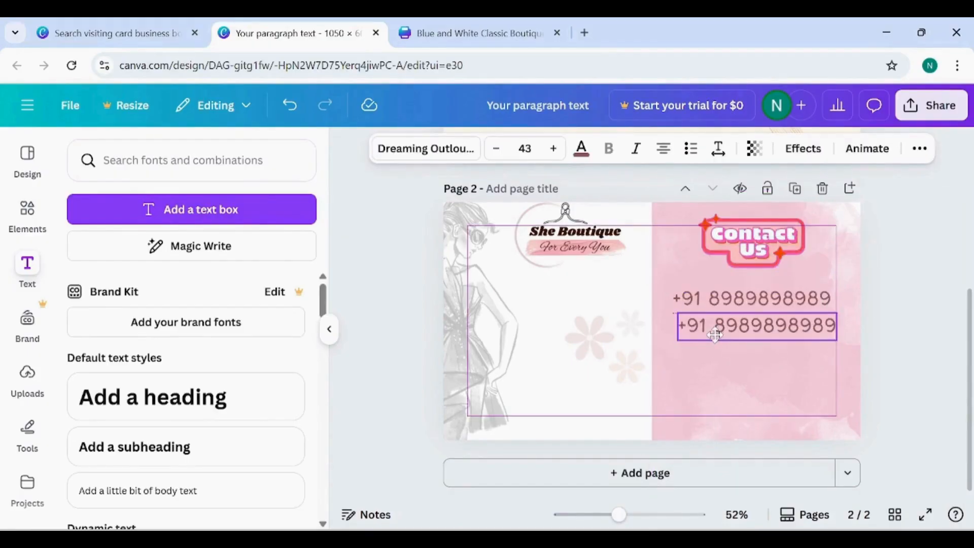
double_click(715, 335)
key(BackSpace)
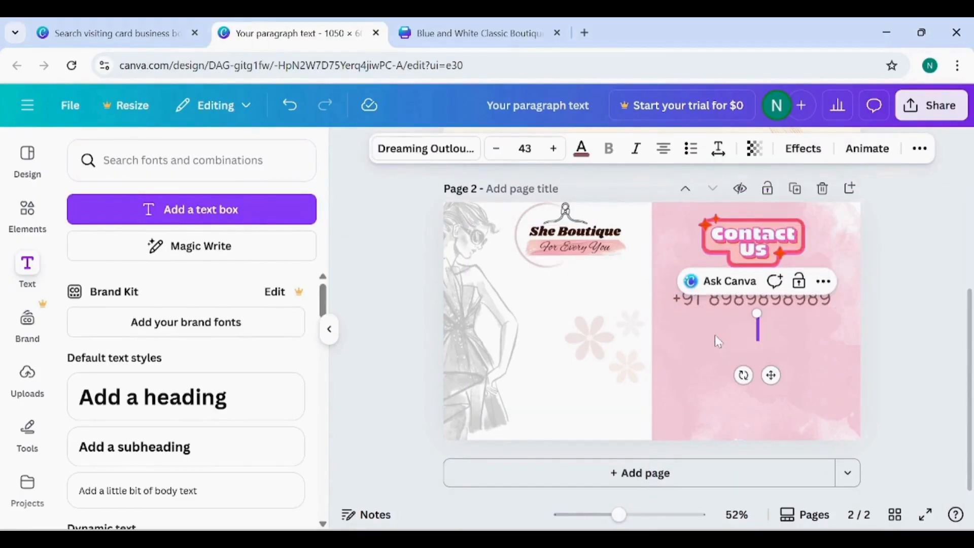
text(sheboutique)
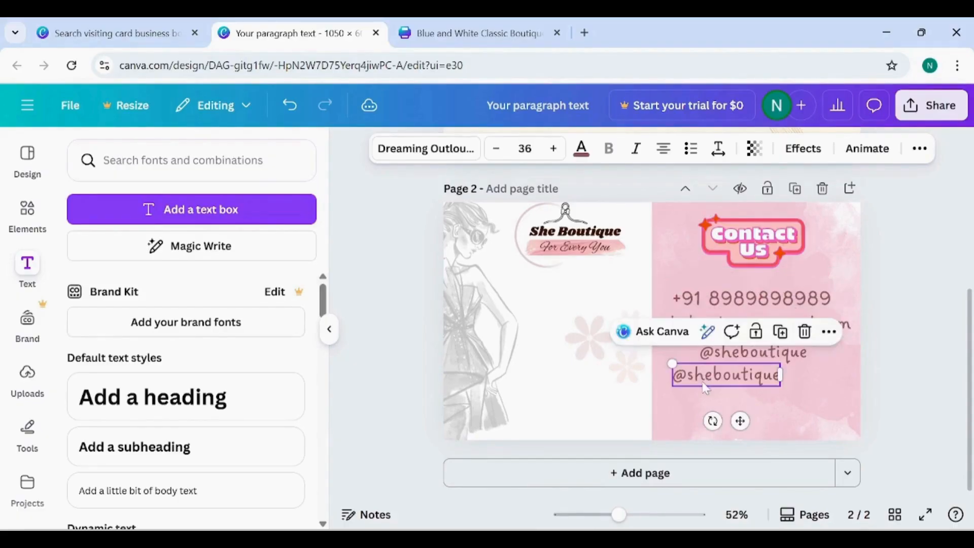
- Replace the duplicated social media handle at the bottom of the contact list with the boutique's street address
double_click(705, 386)
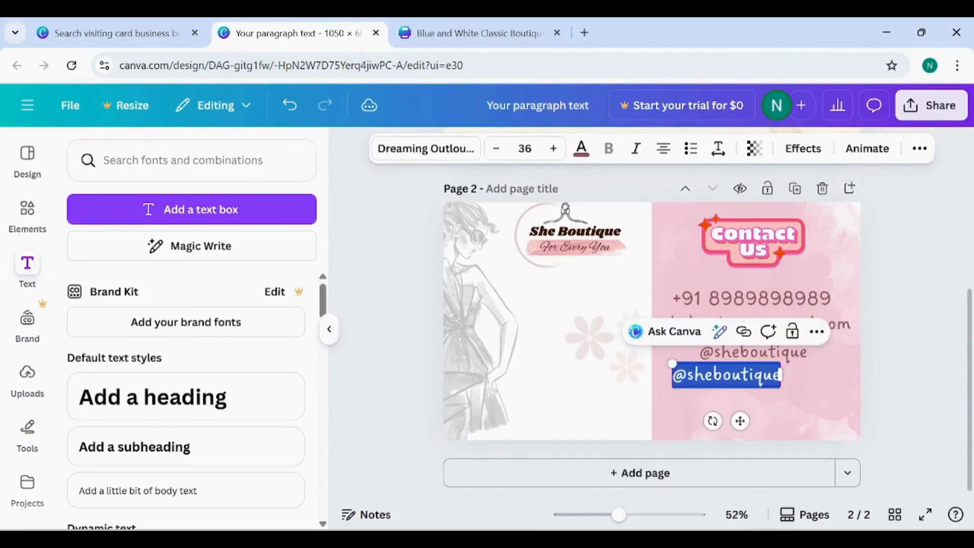
key(BackSpace)
text(123 street, anywhere st.)
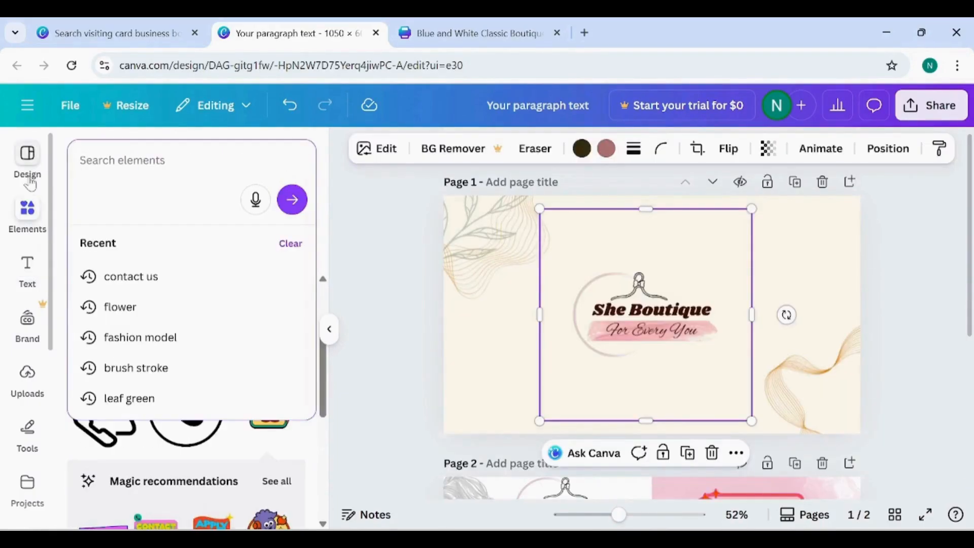
- Search the graphics for "blush", add the orange and pink watercolour blotch to page 1 and set its transparency to 19
text(blush)
key(Return)
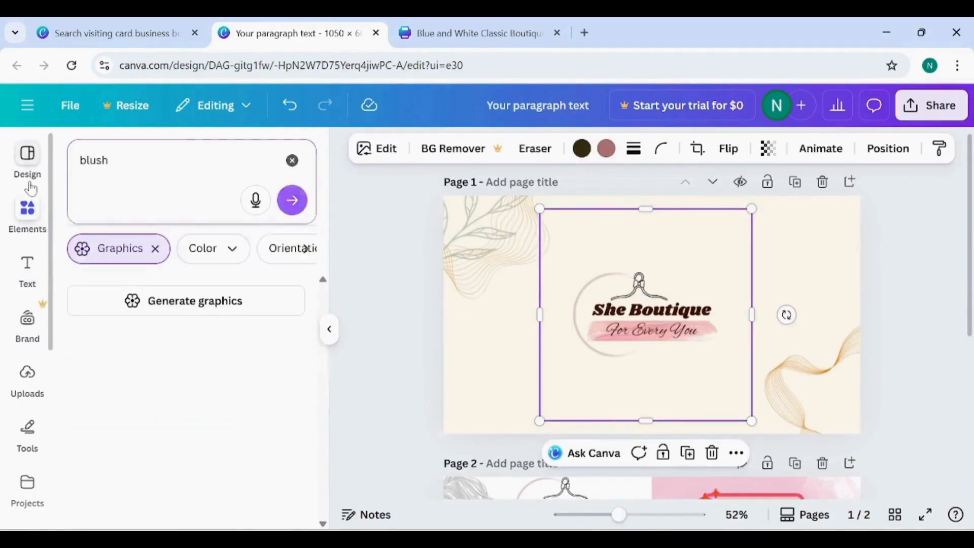
scroll(188, 374, down, 5)
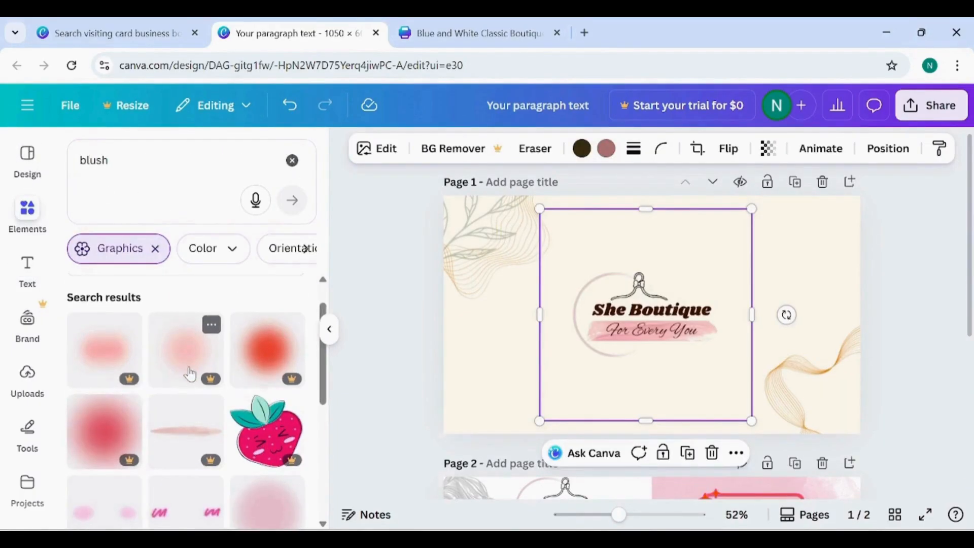
click(186, 377)
click(781, 149)
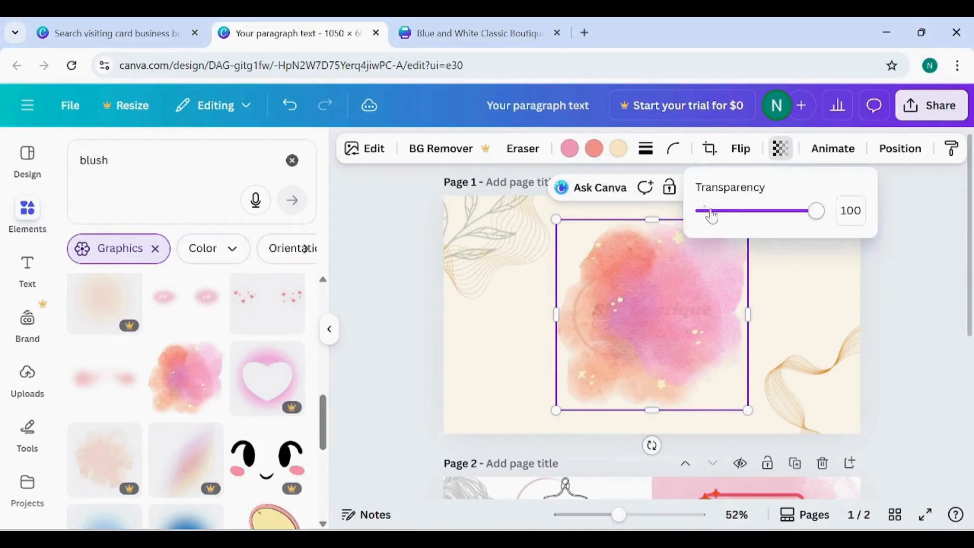
drag(711, 216, 724, 211)
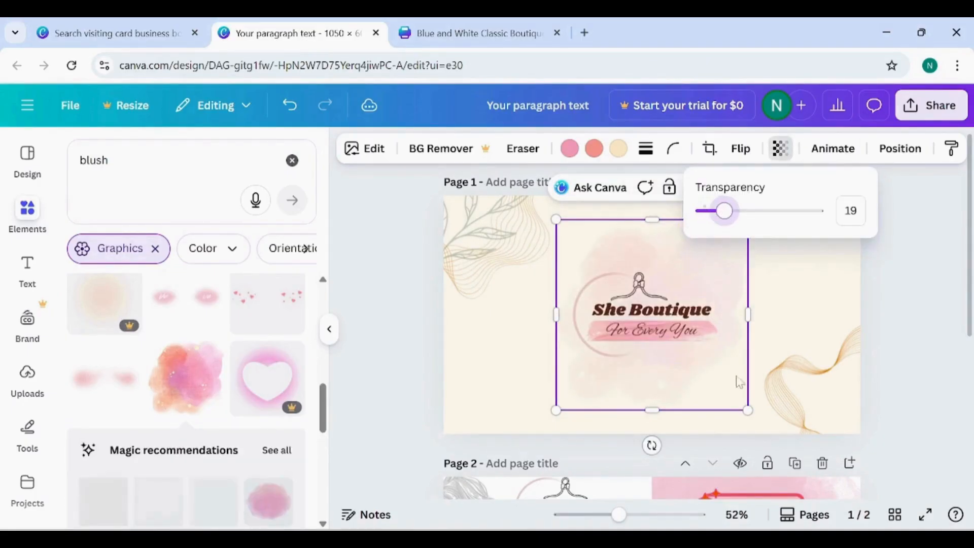
- Enlarge the watercolour blotch past the card edges so it covers the whole of page 1
drag(747, 409, 913, 507)
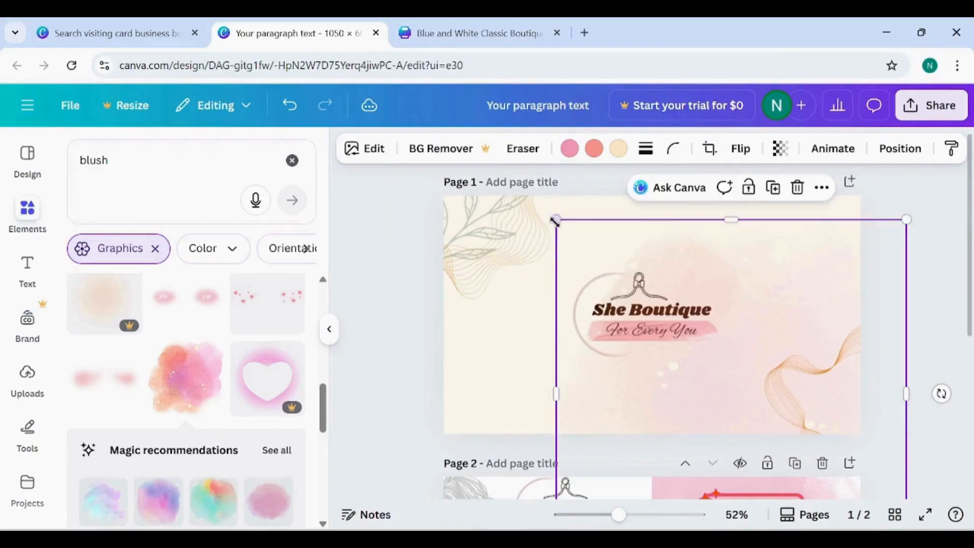
drag(555, 220, 93, 169)
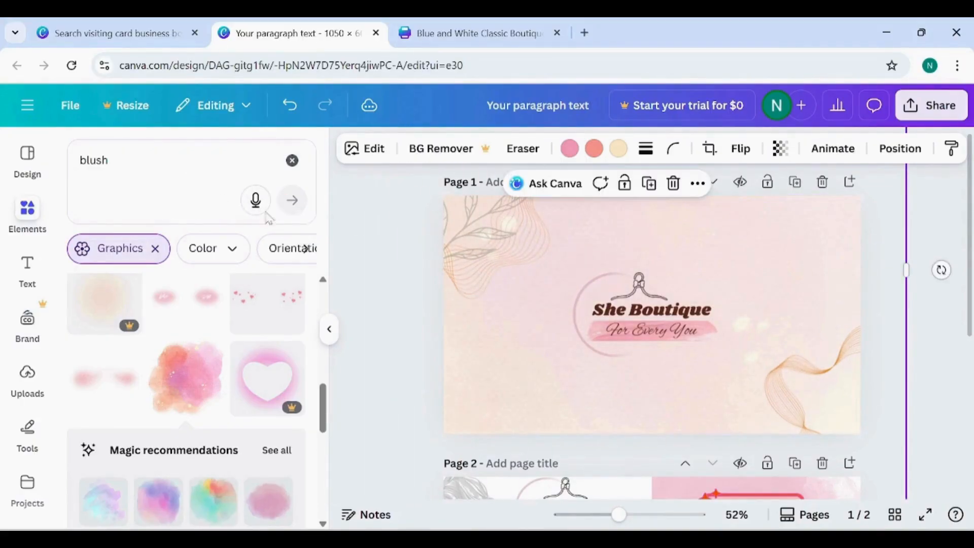
click(929, 321)
- Review both pages and download pages 1–2 of the design as PNG at size 1
scroll(929, 320, down, 5)
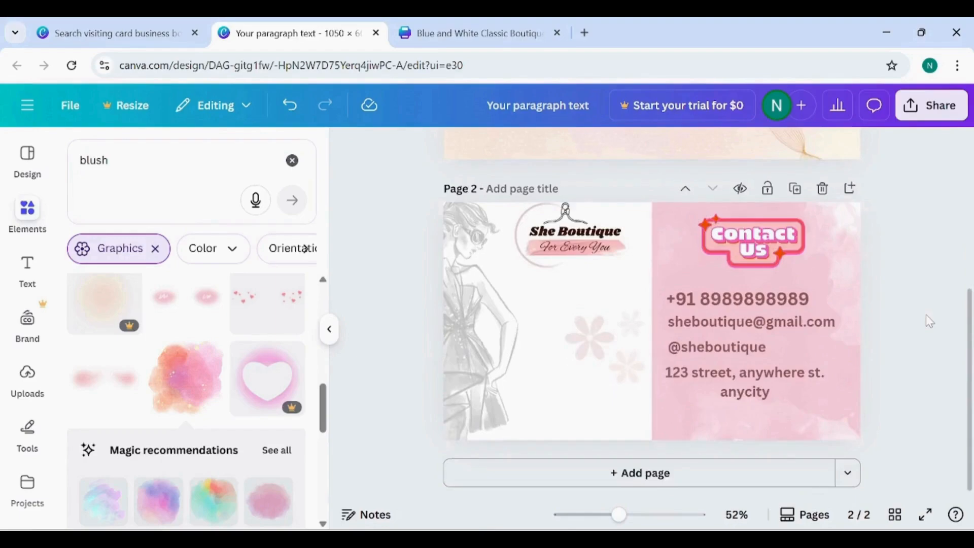
scroll(929, 320, up, 5)
click(931, 105)
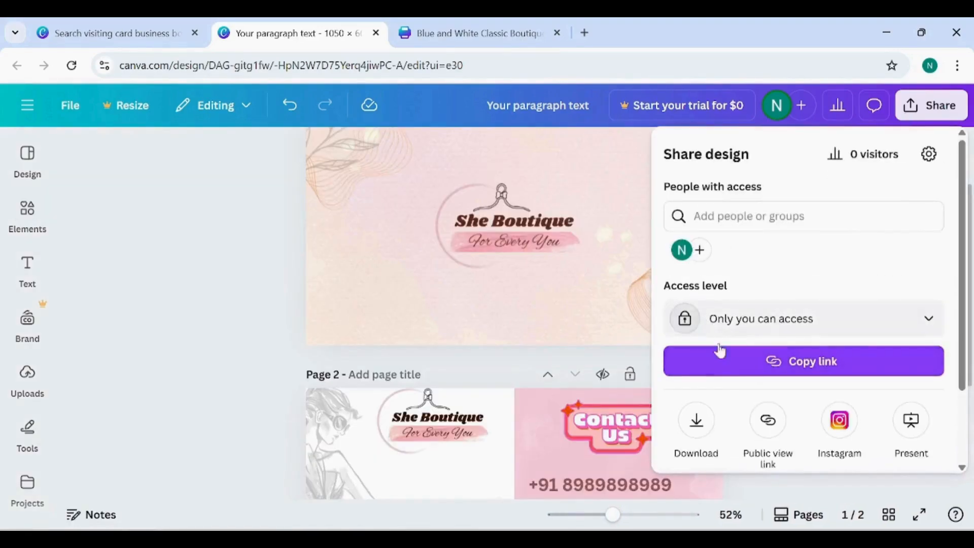
click(696, 421)
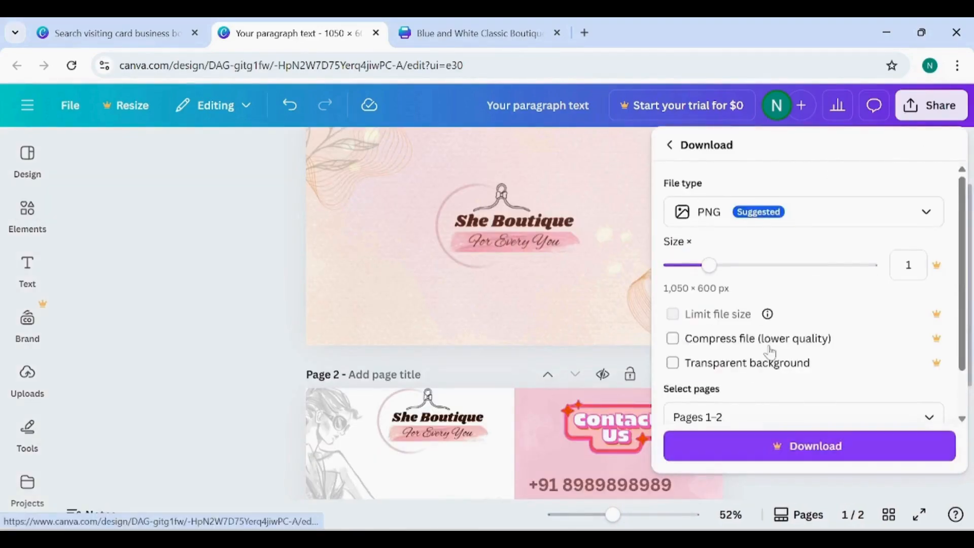
scroll(763, 352, down, 1)
click(776, 447)
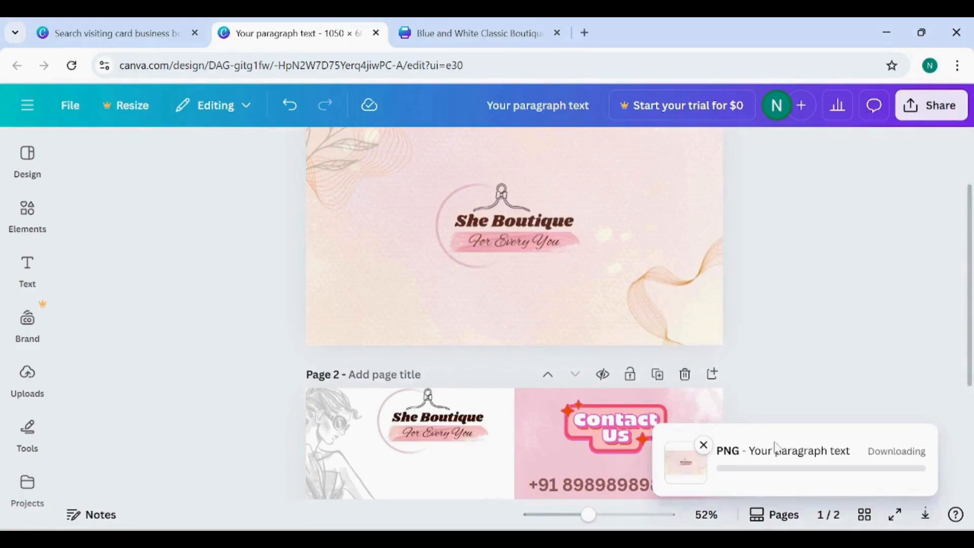